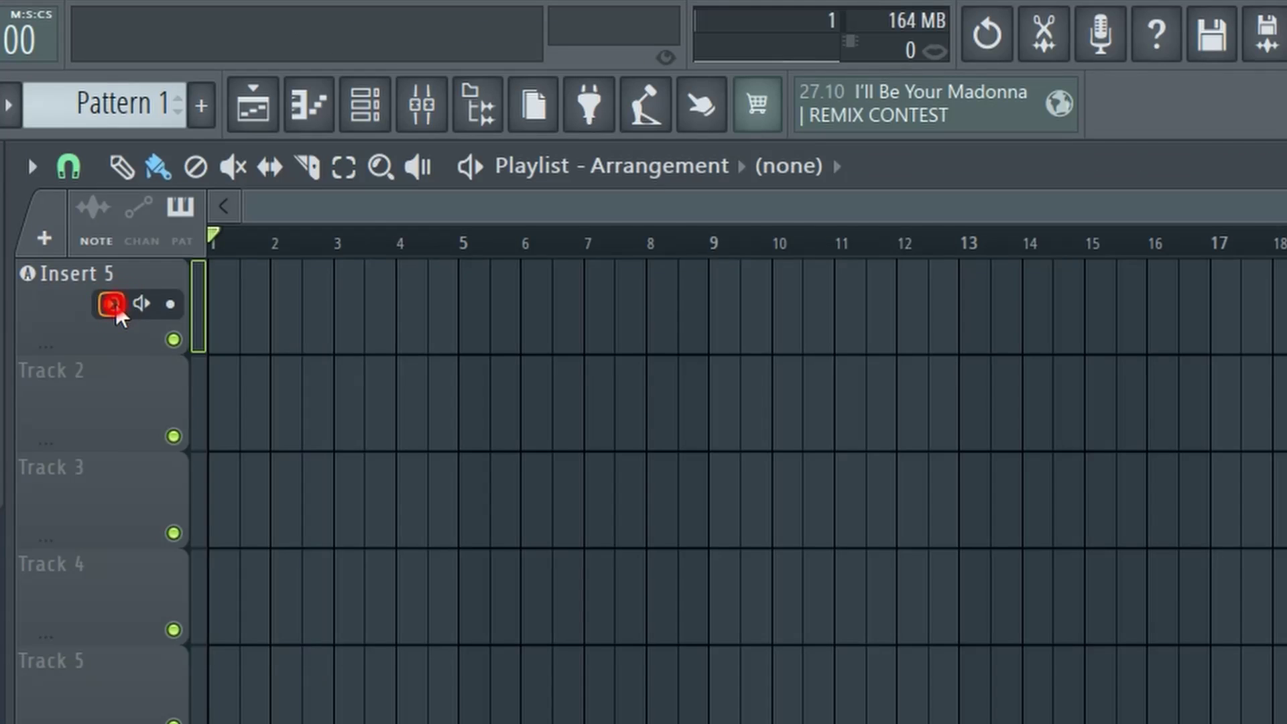
Set Insert 5's recording input to Input 1 - Input 2.
{"action": "left_click", "coordinate": [113, 305]}
{"action": "left_click", "coordinate": [164, 334]}
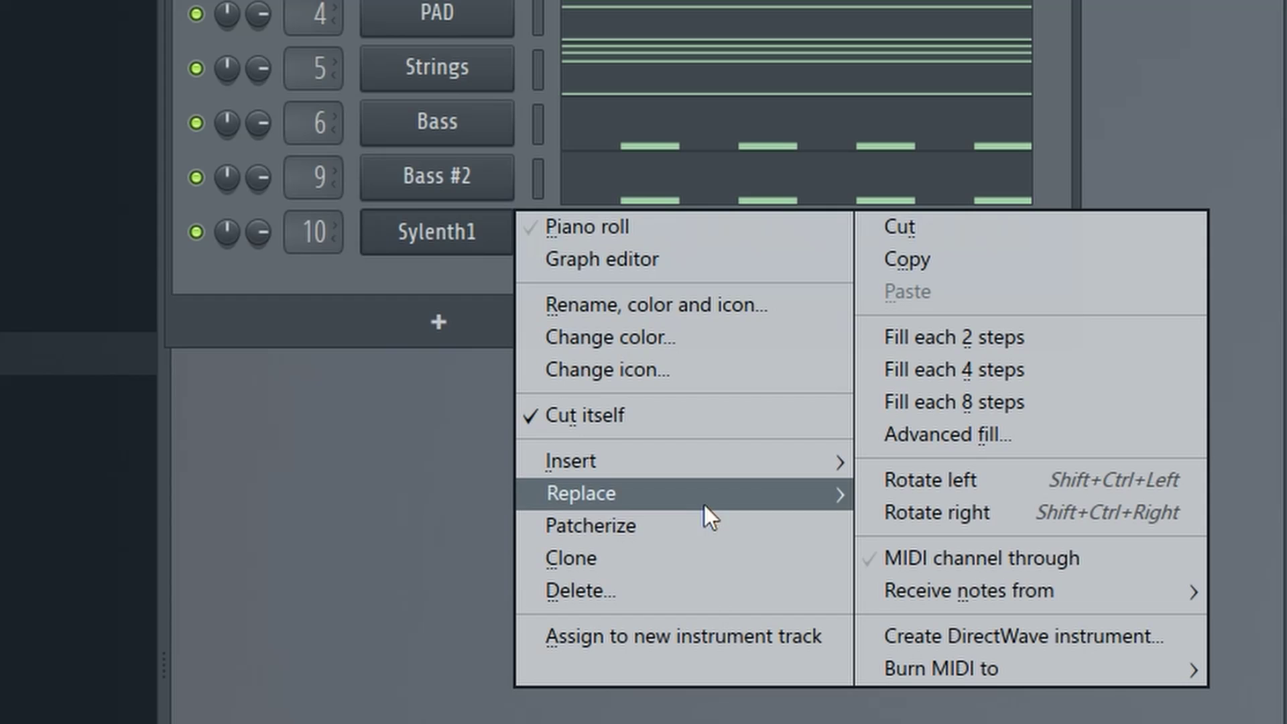
Patcherize the Sylenth1 channel, then scroll down through the FL Studio 21 theme video results.
{"action": "left_click", "coordinate": [696, 524]}
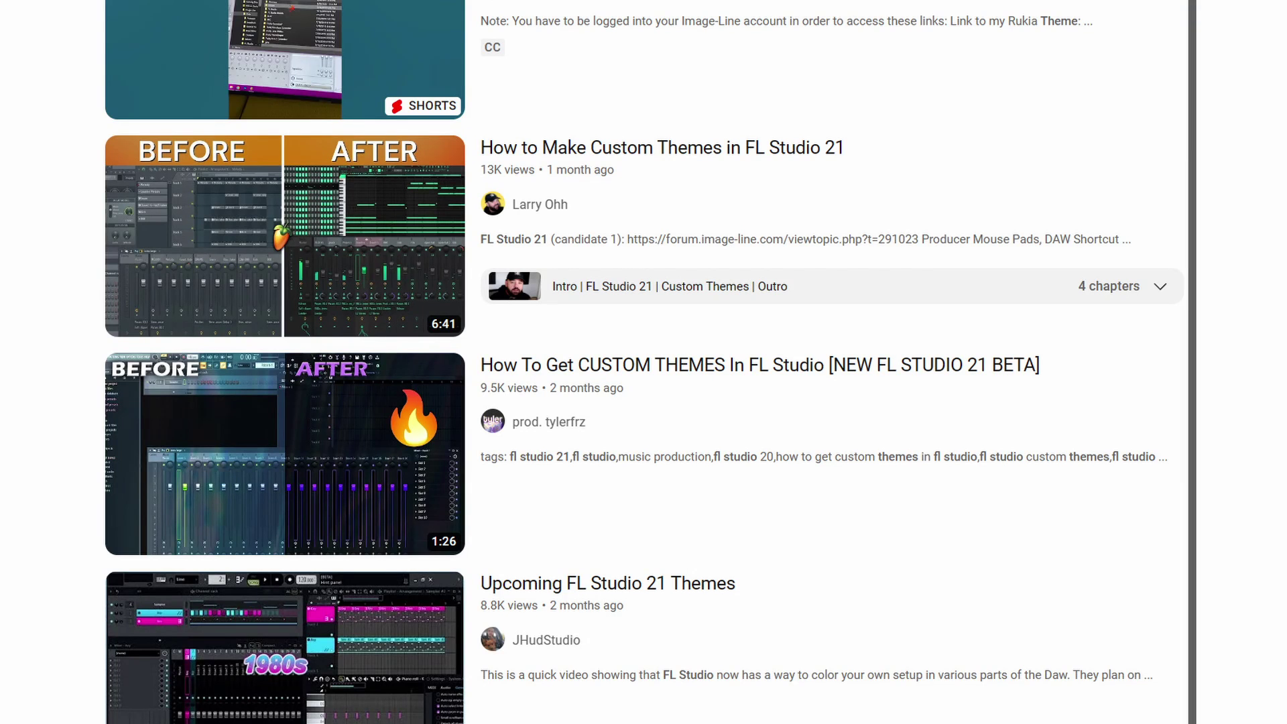
{"action": "scroll", "coordinate": [643, 361], "scroll_direction": "down", "scroll_amount": 8}
{"action": "scroll", "coordinate": [643, 362], "scroll_direction": "down", "scroll_amount": 5}
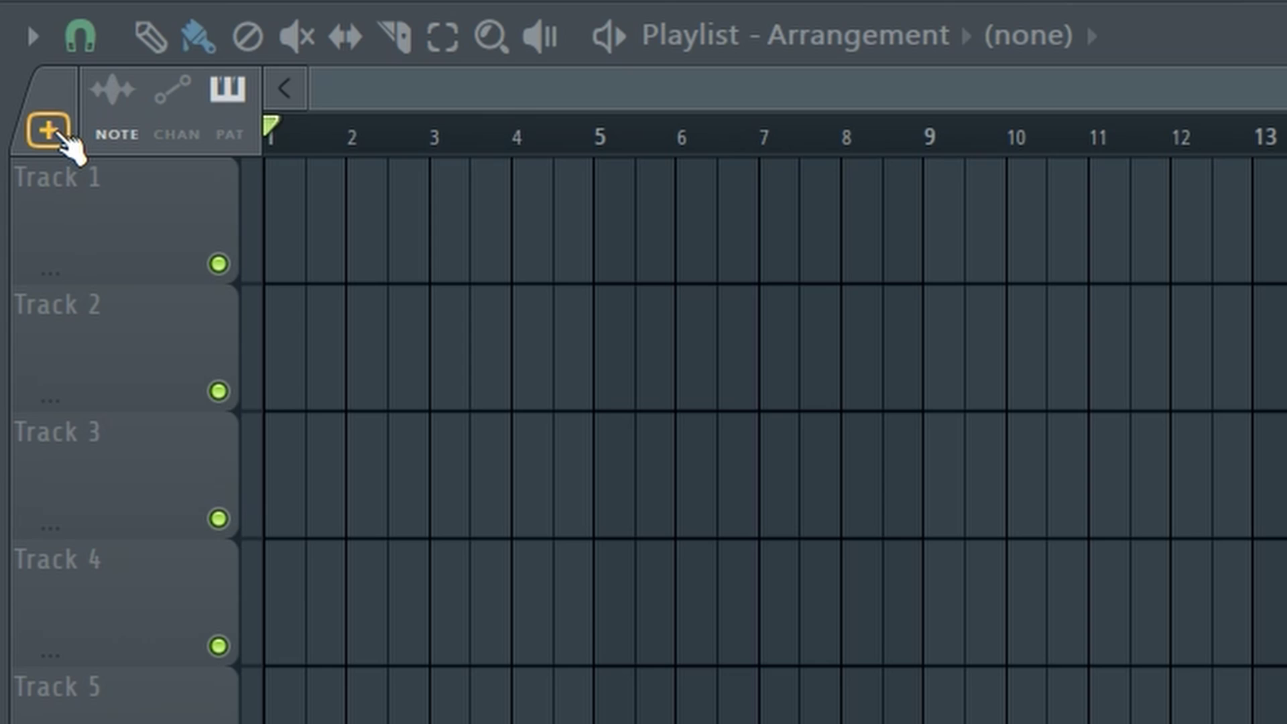
Add an external-input-only audio track on Input 1 - Input 2 and record into the playlist as an audio clip.
{"action": "left_click", "coordinate": [58, 134]}
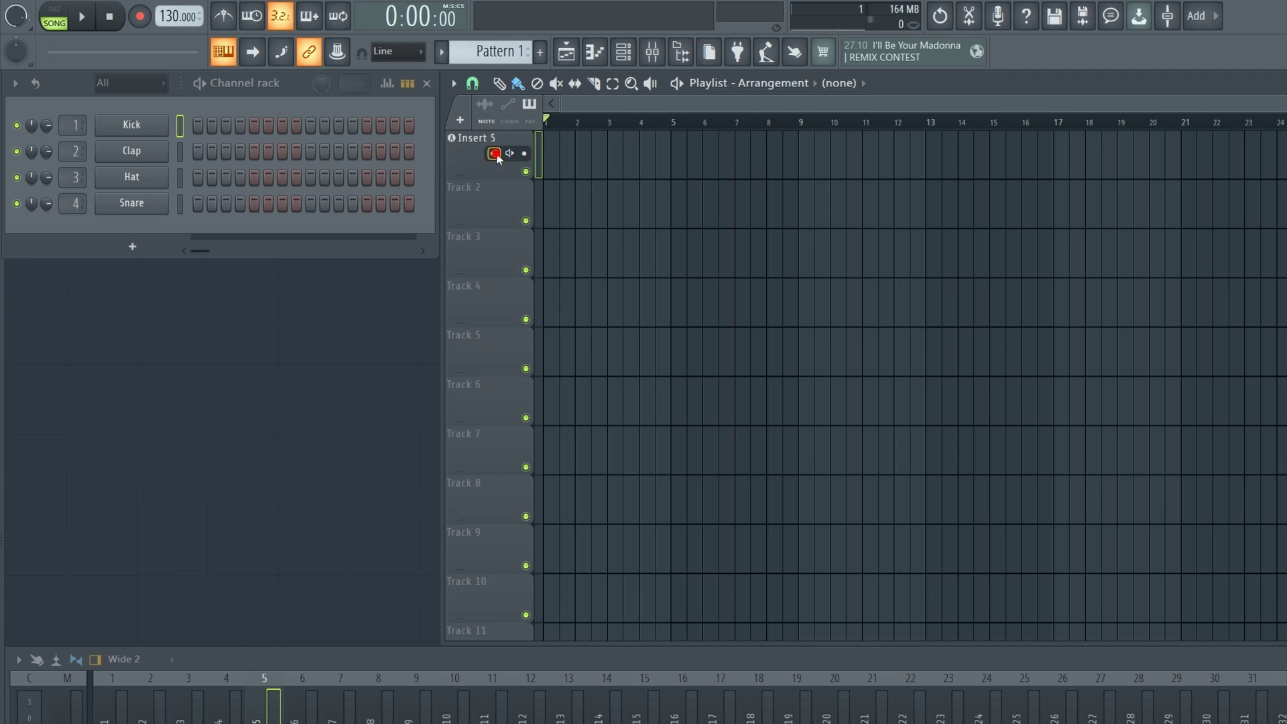
{"action": "left_click", "coordinate": [495, 155]}
{"action": "left_click", "coordinate": [536, 164]}
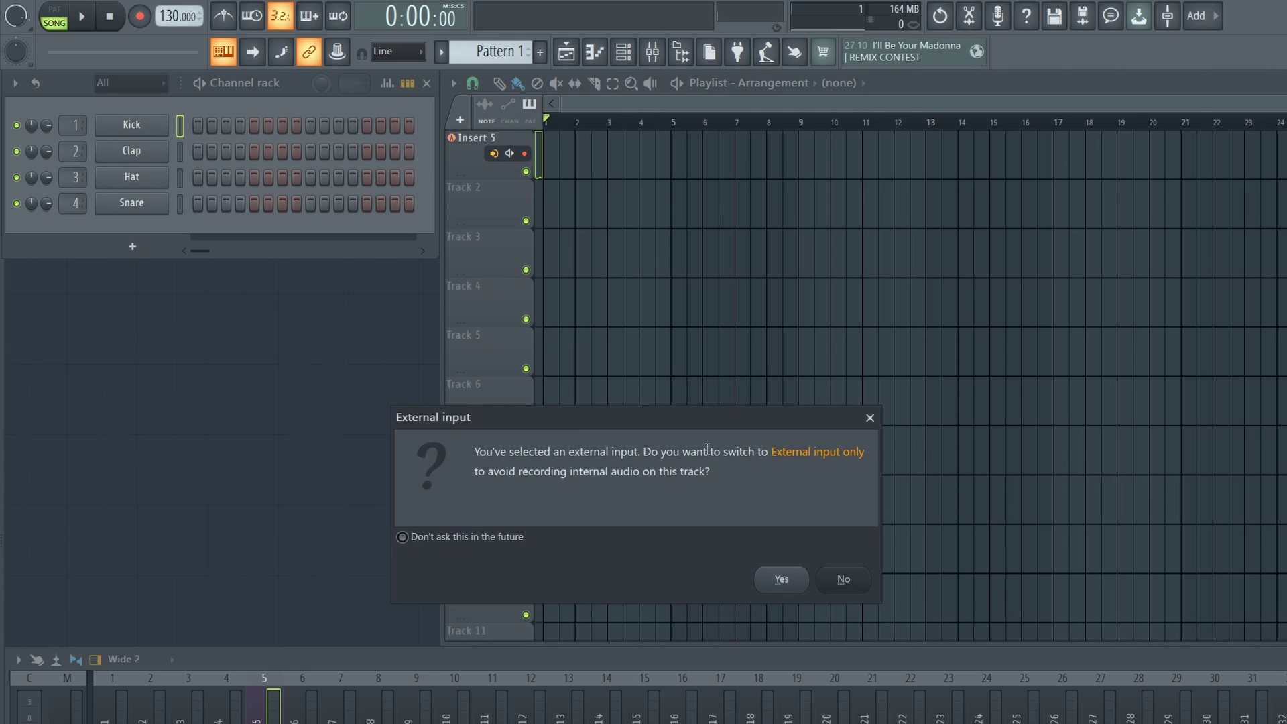
{"action": "left_click", "coordinate": [781, 581]}
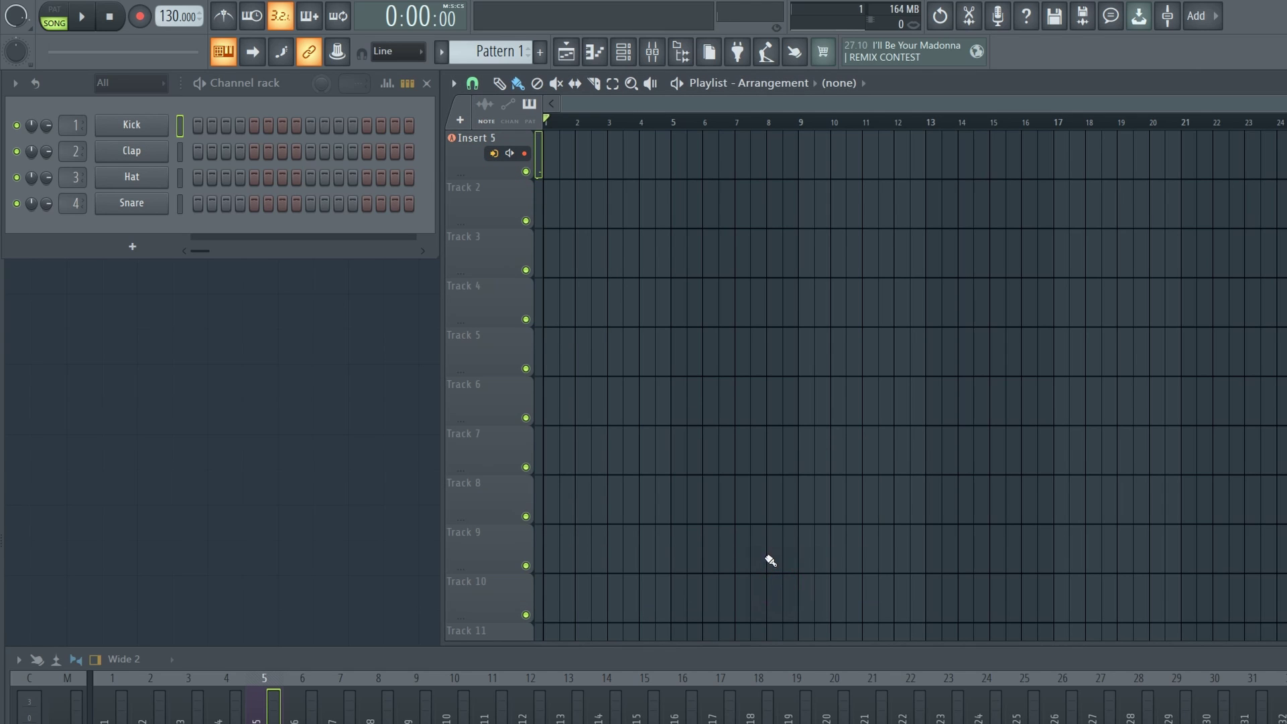
{"action": "left_click", "coordinate": [138, 14]}
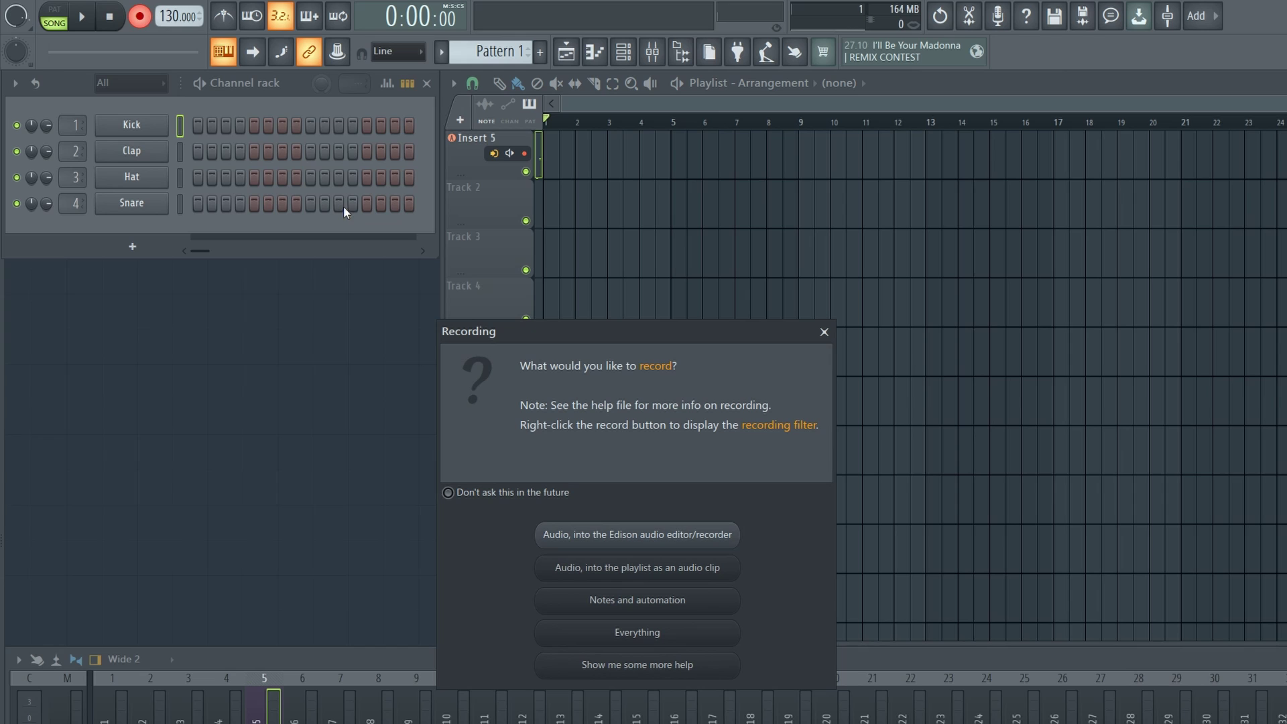
{"action": "left_click", "coordinate": [618, 578]}
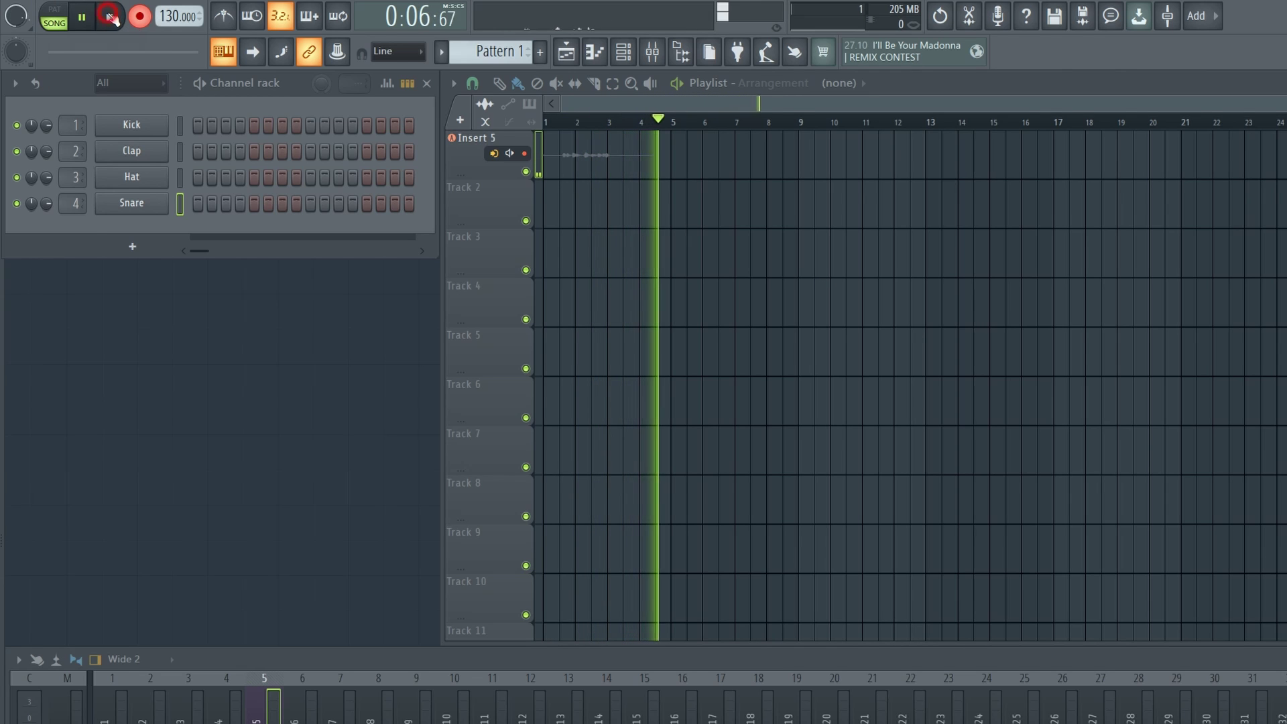
Stop recording, keep the take, and add a Sylenth1 instrument track.
{"action": "key", "text": "space"}
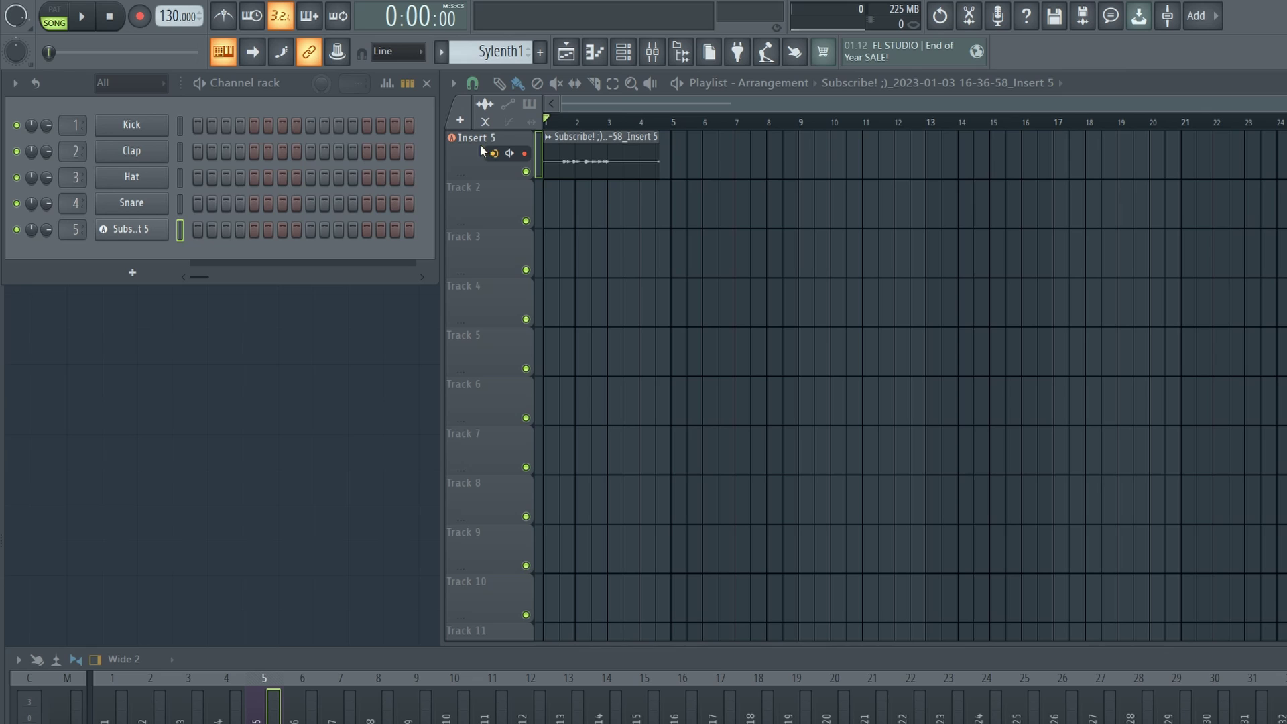
{"action": "left_click", "coordinate": [462, 121]}
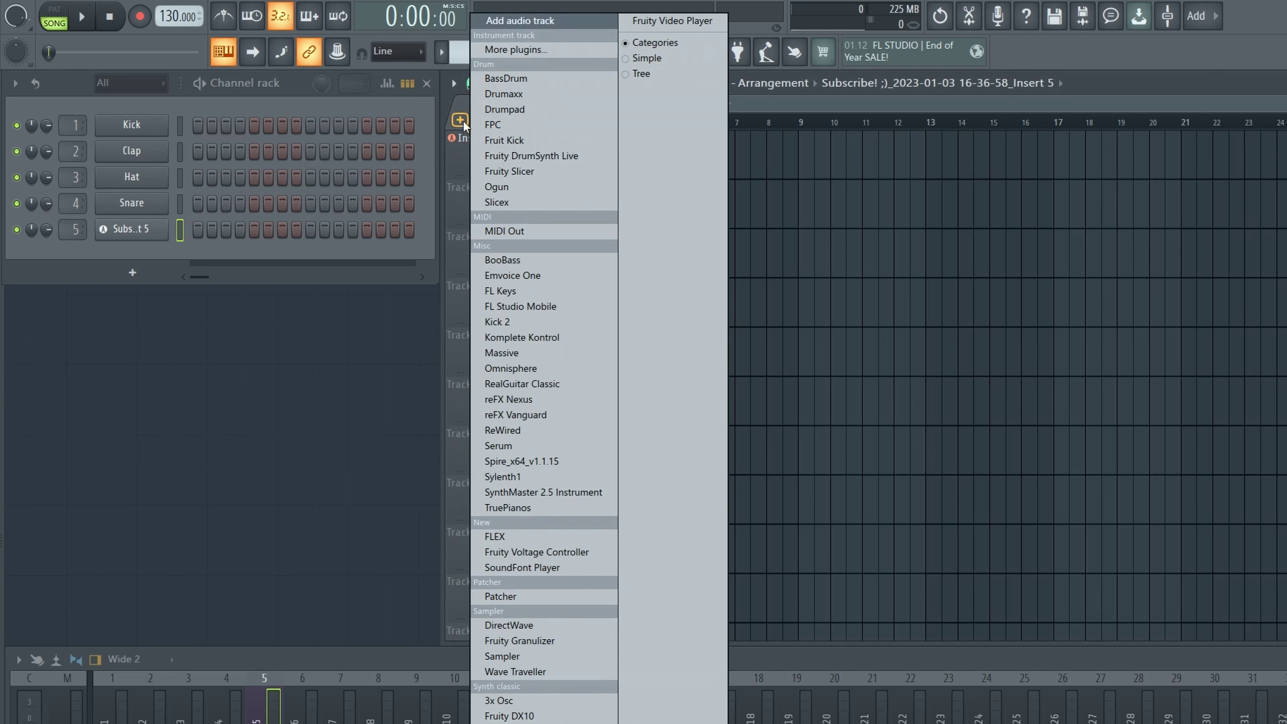
{"action": "left_click", "coordinate": [550, 476]}
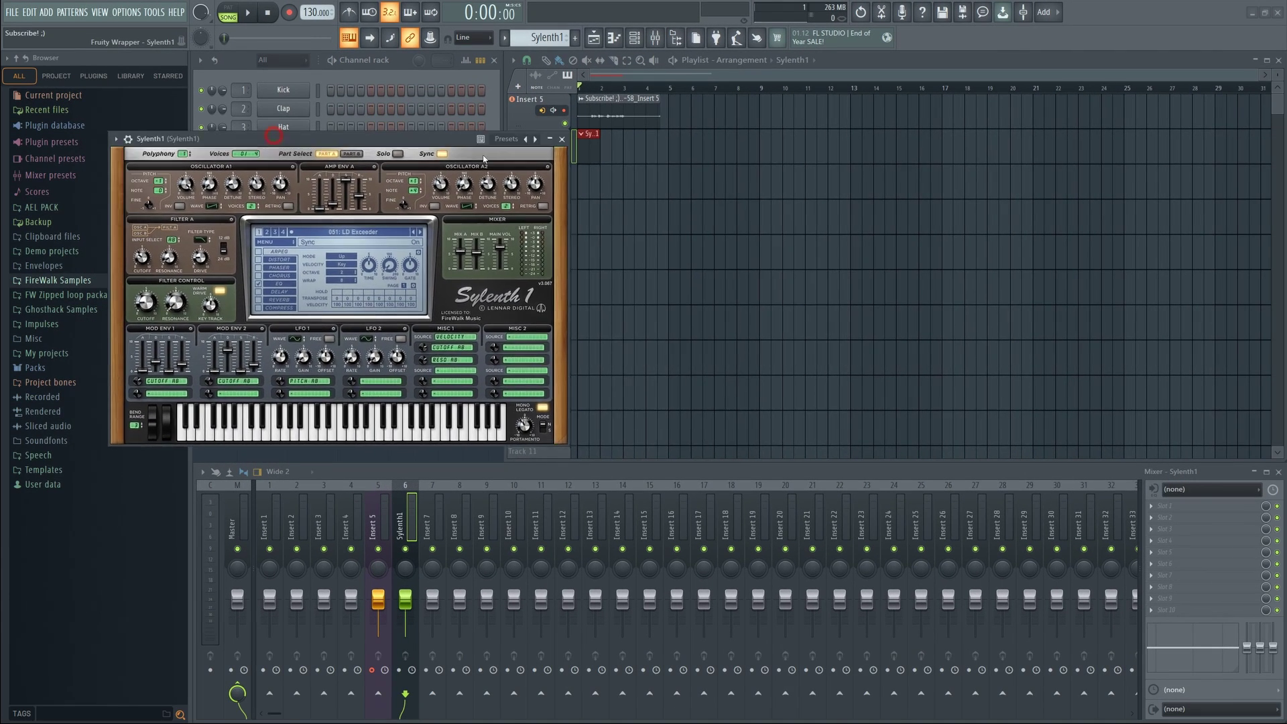
{"action": "left_click_drag", "start_coordinate": [262, 196], "coordinate": [905, 137]}
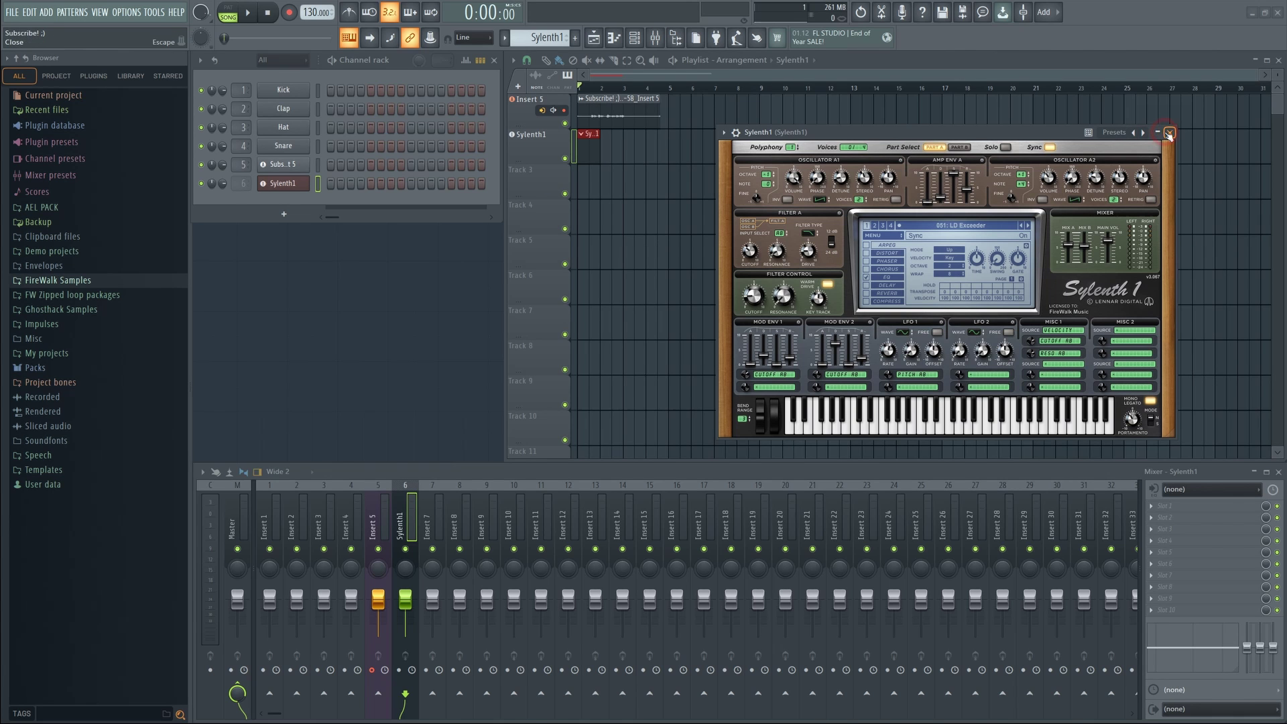
{"action": "left_click", "coordinate": [1160, 134]}
Draw a five-note melody (B6, A#6, D7, G6, A#6) in the Sylenth1 clip's piano roll.
{"action": "double_click", "coordinate": [586, 146]}
{"action": "left_click", "coordinate": [601, 231]}
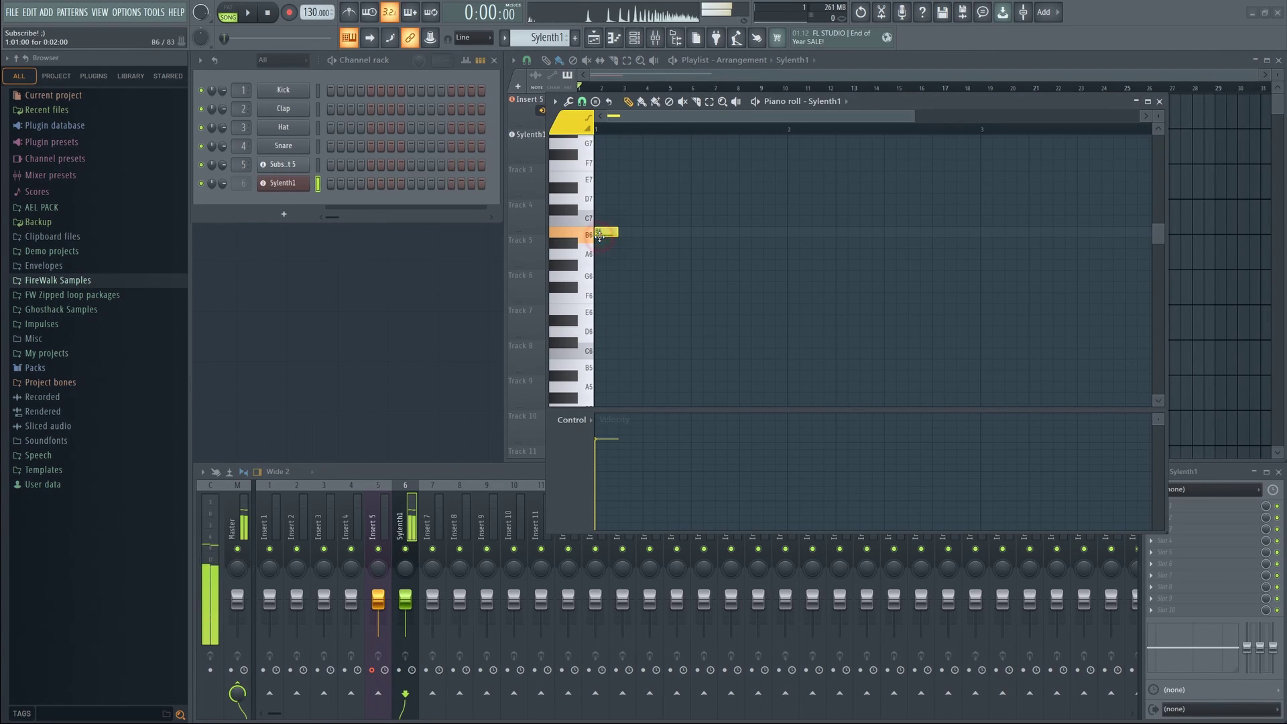
{"action": "left_click", "coordinate": [664, 243]}
{"action": "left_click", "coordinate": [772, 198]}
{"action": "left_click", "coordinate": [783, 275]}
{"action": "left_click", "coordinate": [867, 241]}
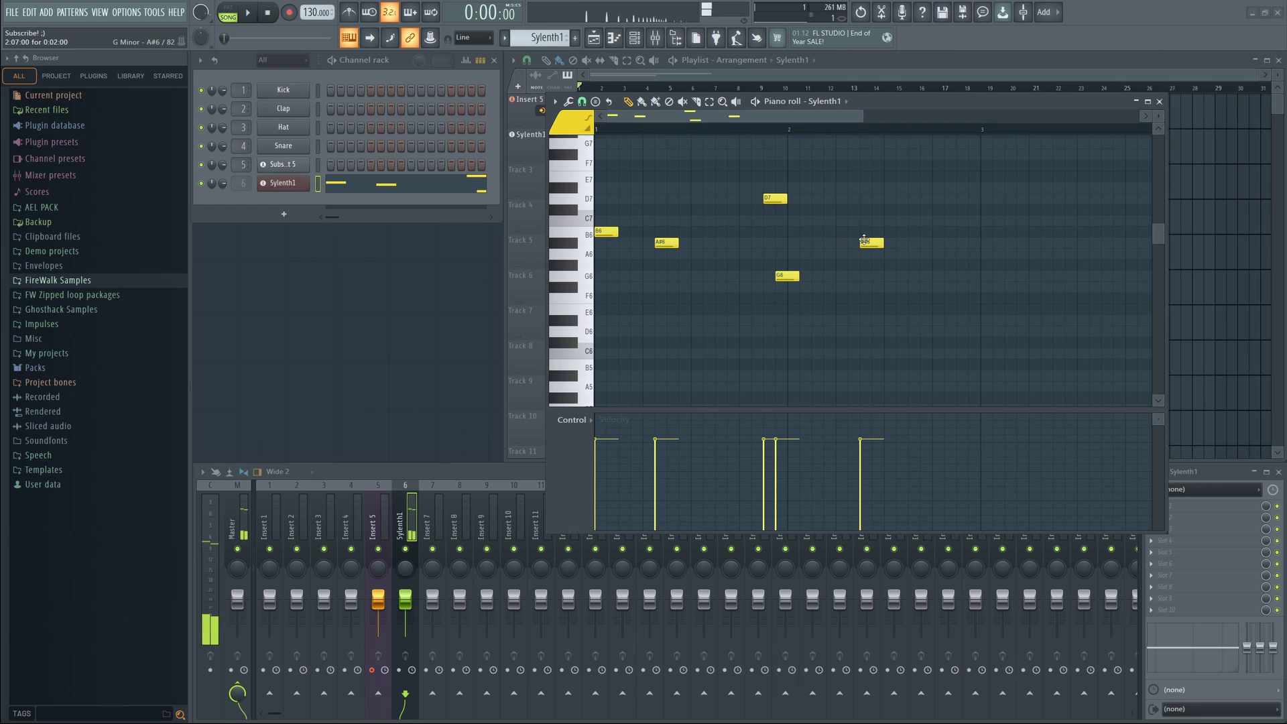
{"action": "left_click", "coordinate": [1160, 101]}
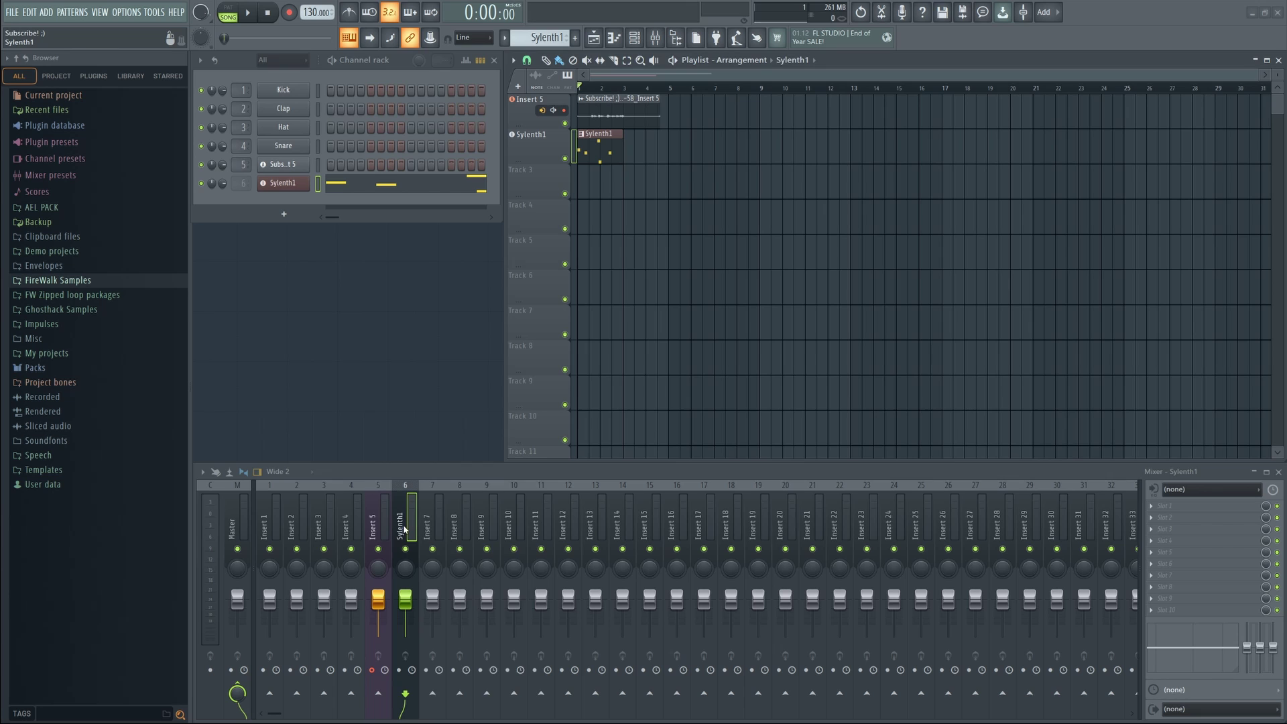
Rename the Sylenth1 mixer insert to Leads and colour it dark green.
{"action": "right_click", "coordinate": [405, 529]}
{"action": "left_click", "coordinate": [475, 387]}
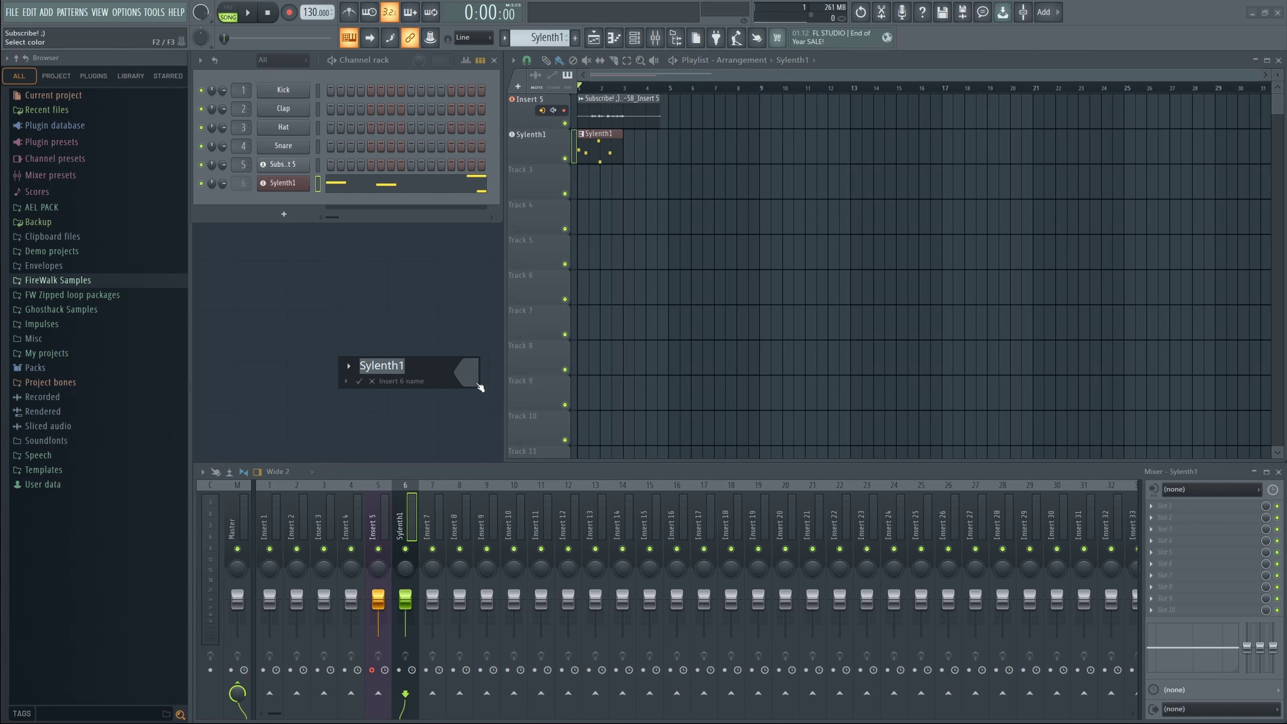
{"action": "type", "text": "4"}
{"action": "left_click", "coordinate": [471, 383]}
{"action": "left_click", "coordinate": [574, 528]}
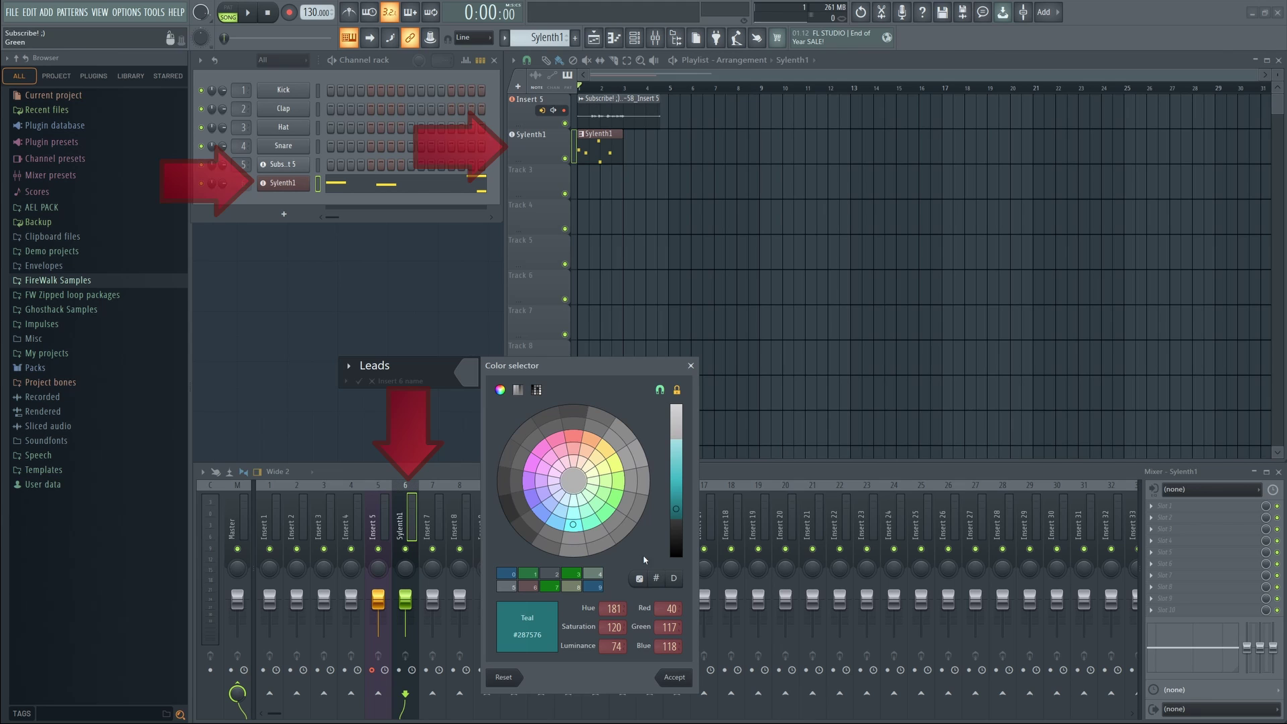
{"action": "left_click", "coordinate": [613, 498]}
{"action": "left_click", "coordinate": [674, 677]}
{"action": "key", "text": "Return"}
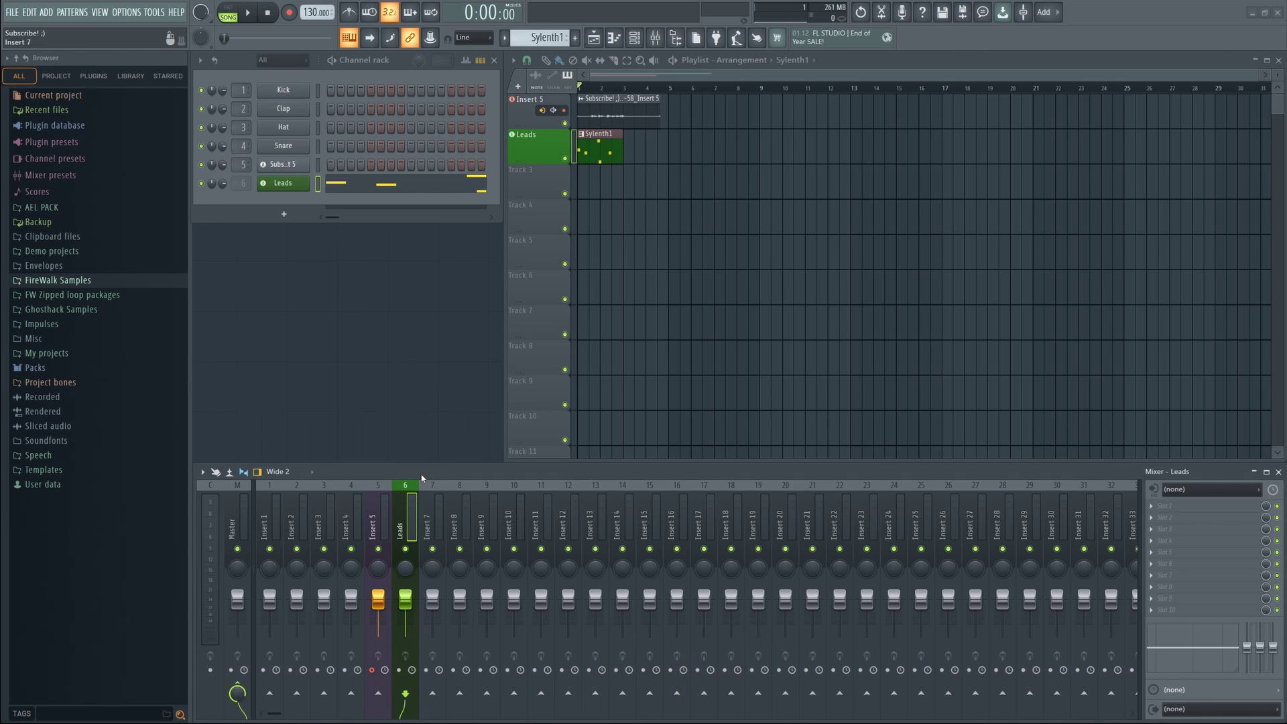
Recolour the Leads insert purple and open its Sylenth1 synth.
{"action": "right_click", "coordinate": [413, 500]}
{"action": "left_click", "coordinate": [442, 386]}
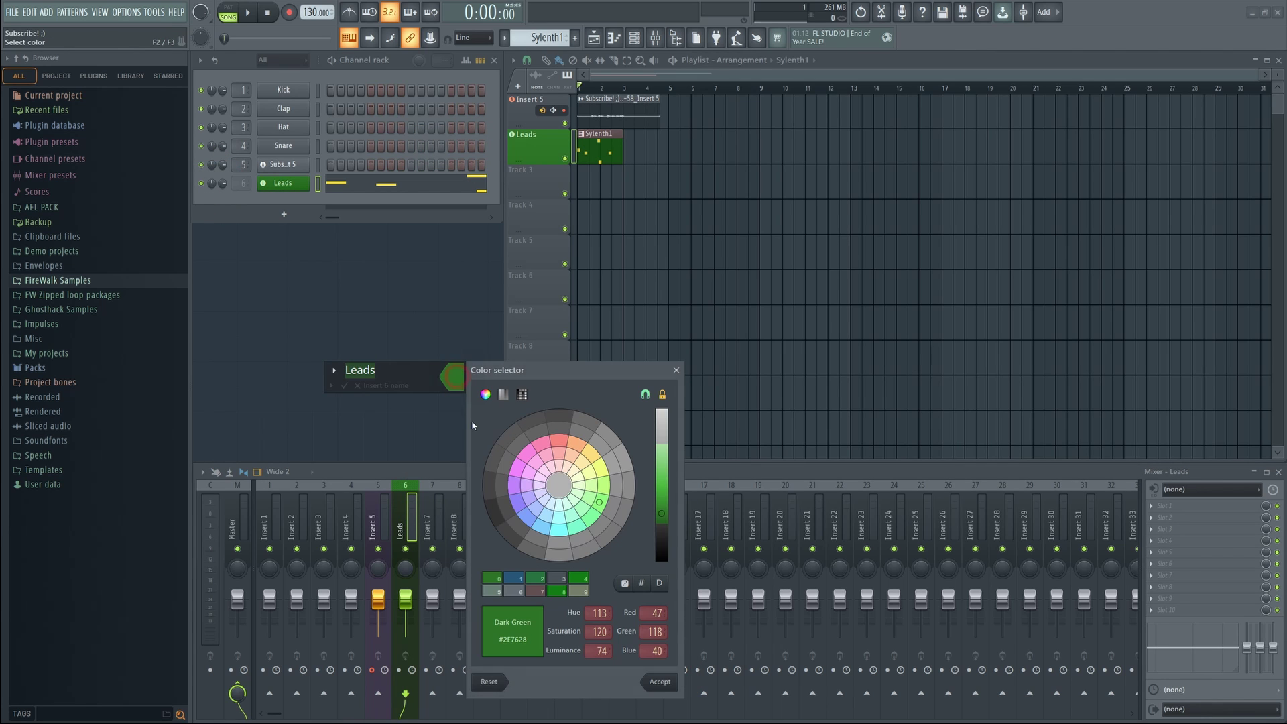
{"action": "left_click", "coordinate": [521, 488]}
{"action": "left_click", "coordinate": [659, 682]}
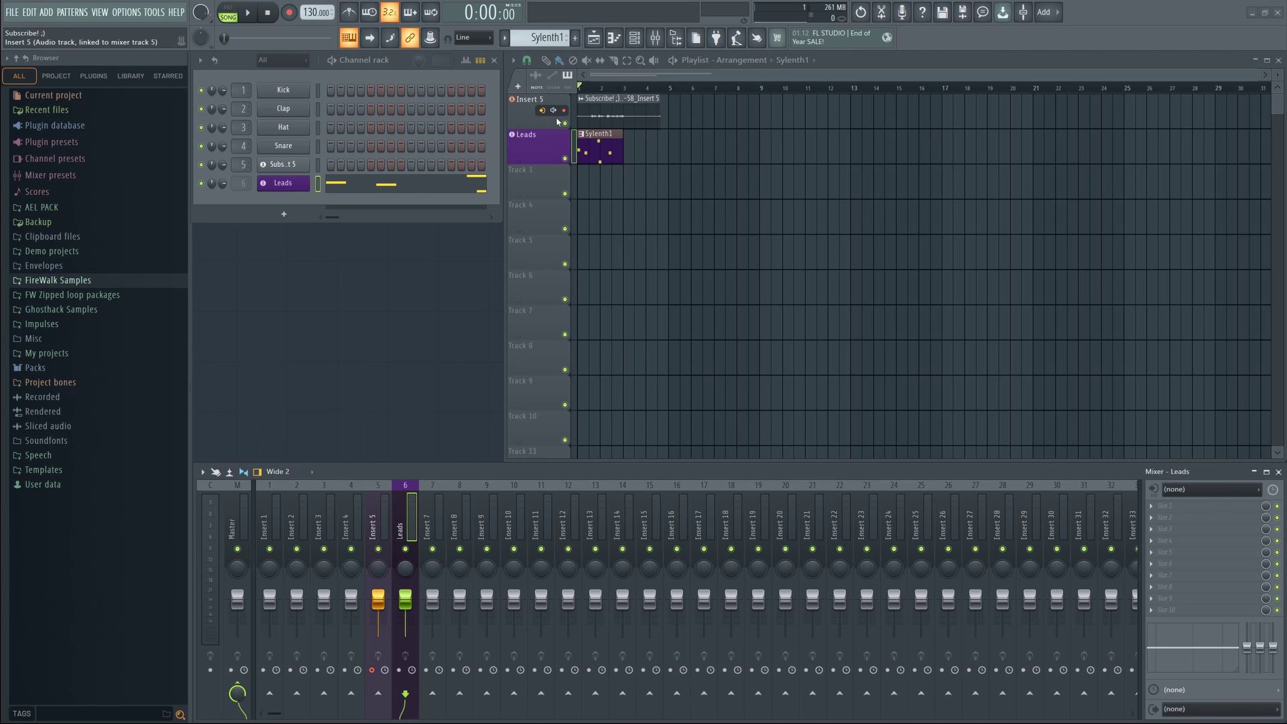
{"action": "left_click", "coordinate": [547, 153]}
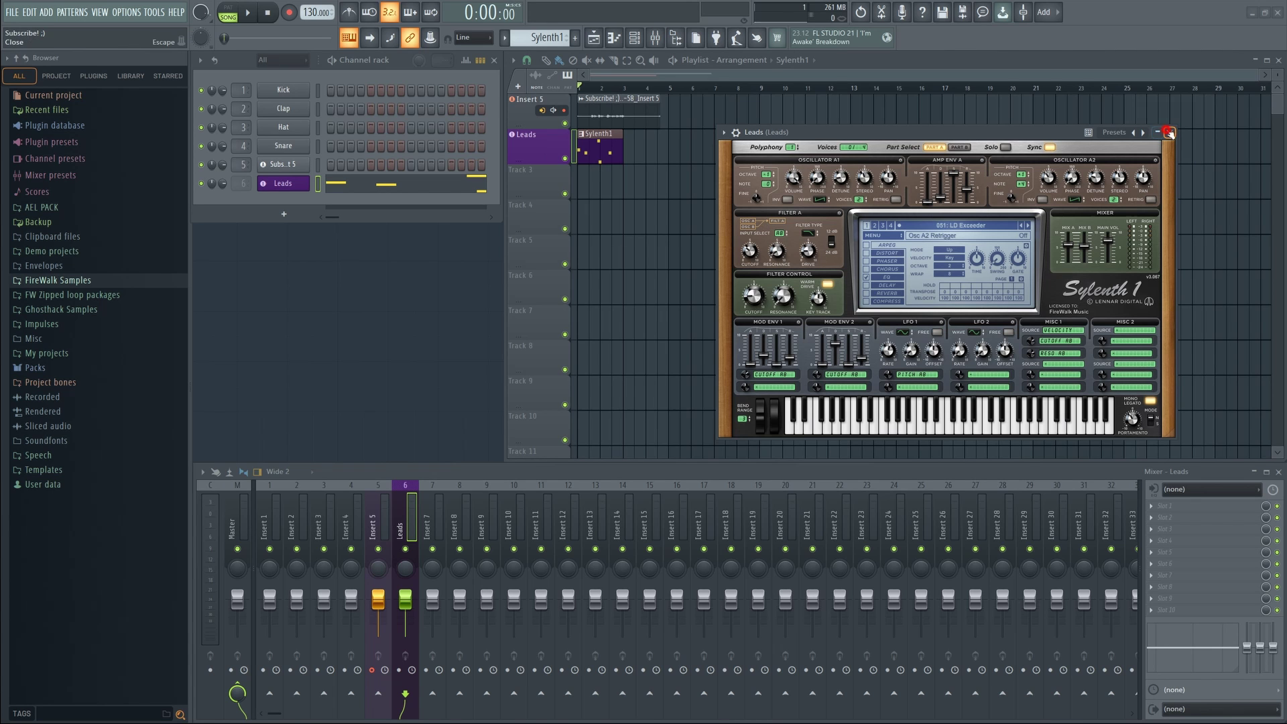
Close the synth and rename the Leads channel to test with a steel blue colour.
{"action": "left_click", "coordinate": [1168, 133]}
{"action": "left_click", "coordinate": [566, 149]}
{"action": "left_click", "coordinate": [1168, 132]}
{"action": "right_click", "coordinate": [283, 183]}
{"action": "left_click", "coordinate": [363, 211]}
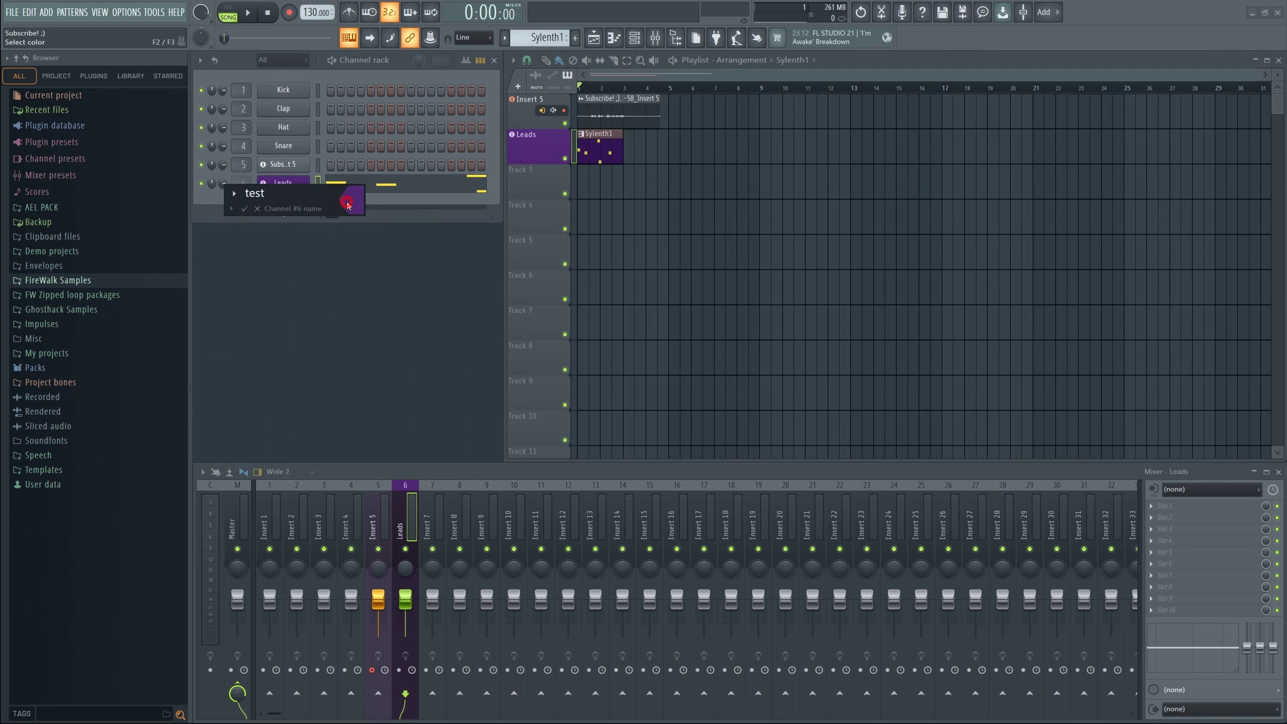
{"action": "left_click", "coordinate": [347, 203]}
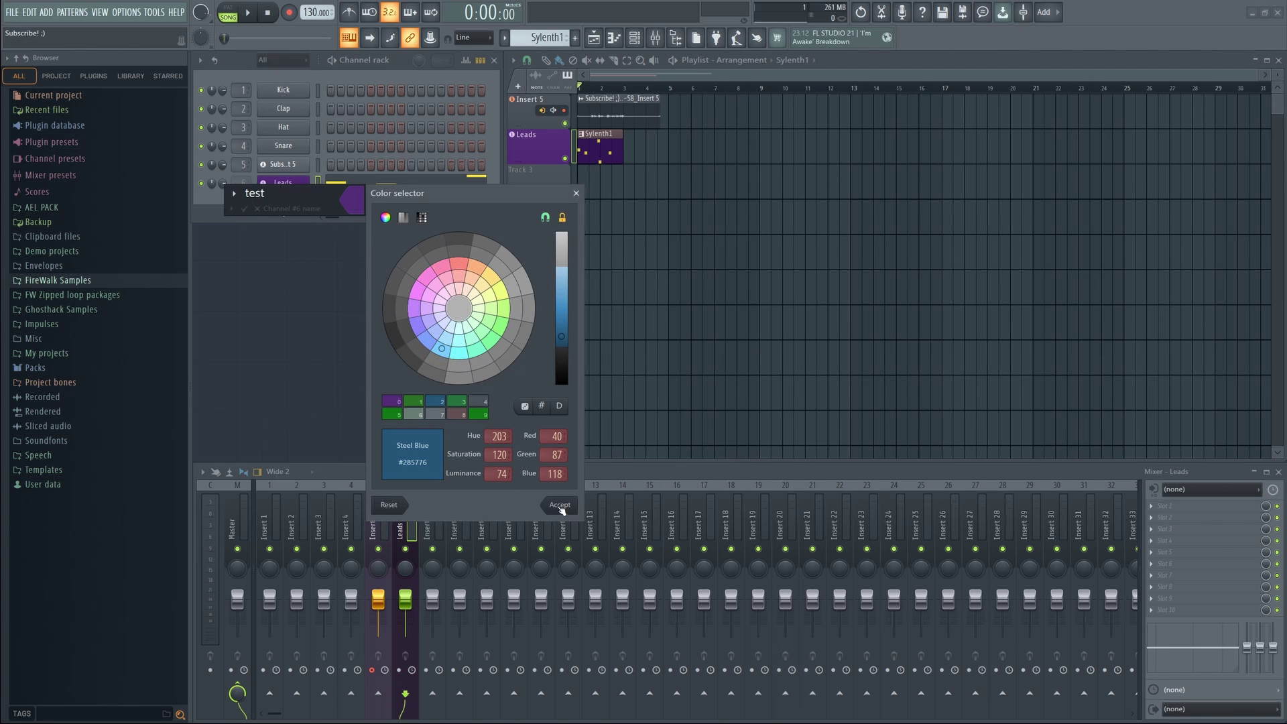
{"action": "left_click", "coordinate": [560, 505]}
{"action": "left_click", "coordinate": [429, 404]}
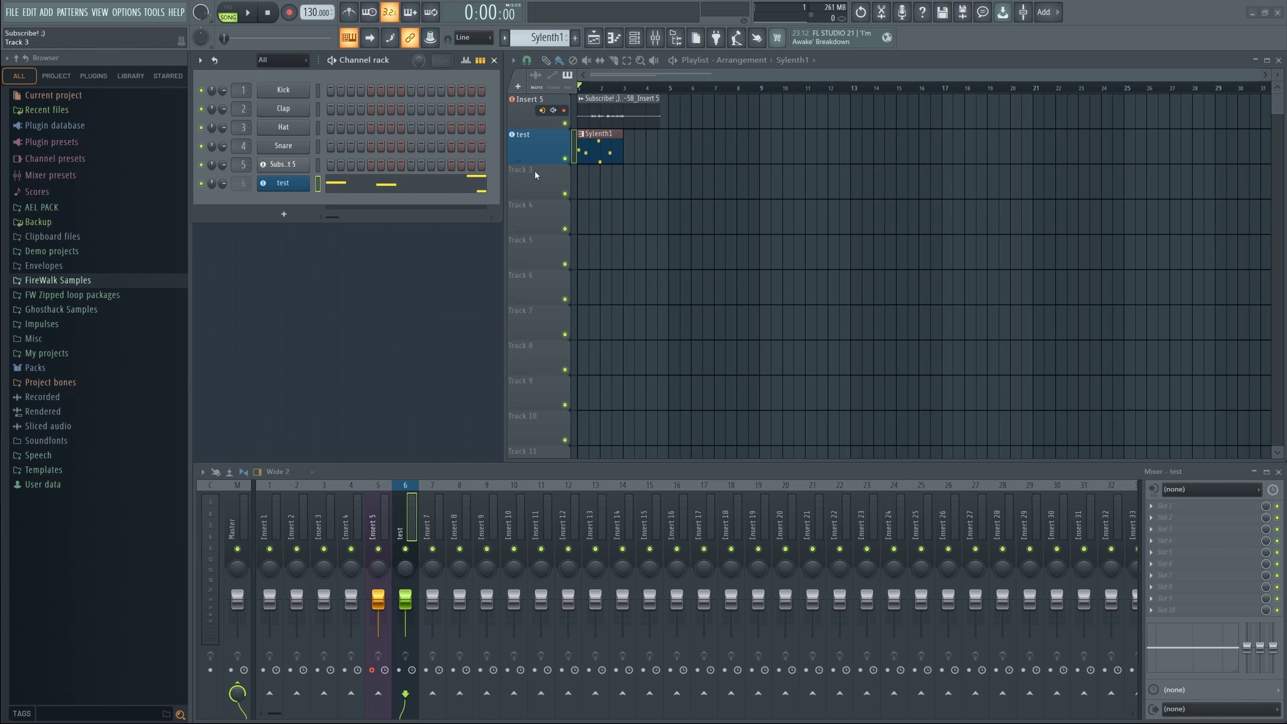
Select the test playlist track and check mixer Inserts 3 and 5 against the test insert.
{"action": "left_click", "coordinate": [554, 159]}
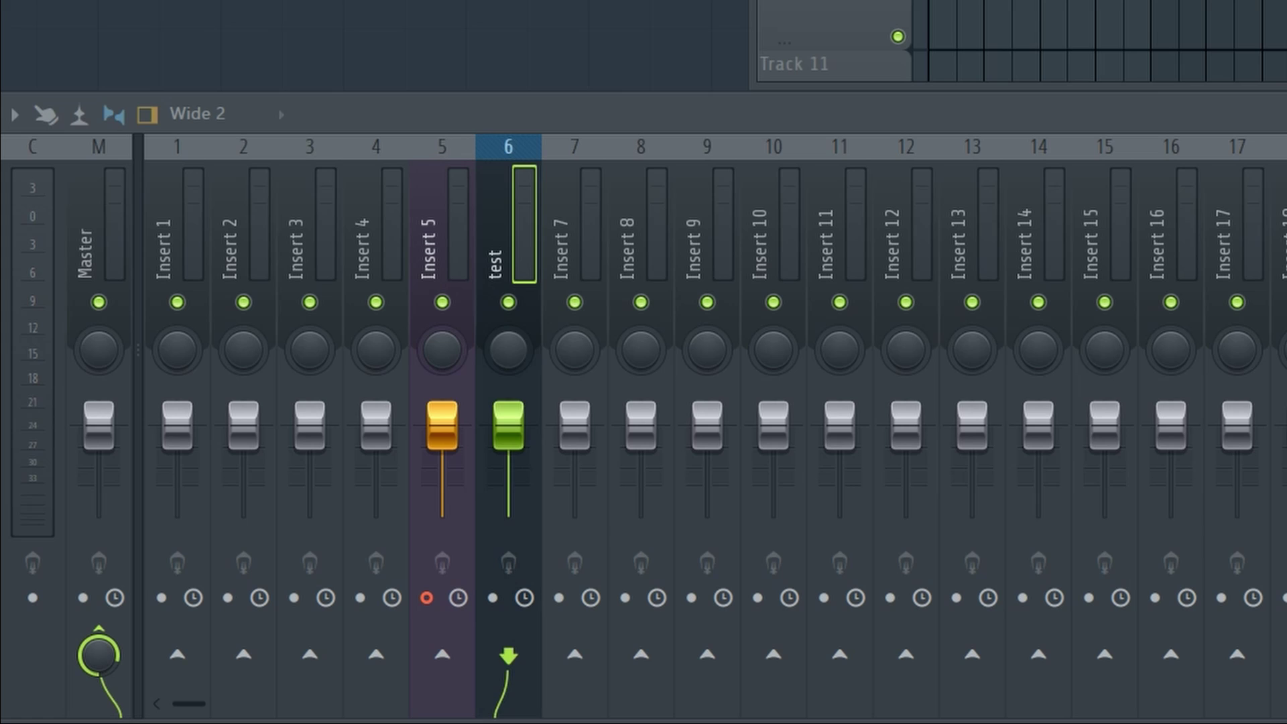
{"action": "left_click", "coordinate": [310, 221]}
{"action": "left_click", "coordinate": [508, 221]}
{"action": "left_click", "coordinate": [442, 221]}
{"action": "left_click", "coordinate": [508, 221]}
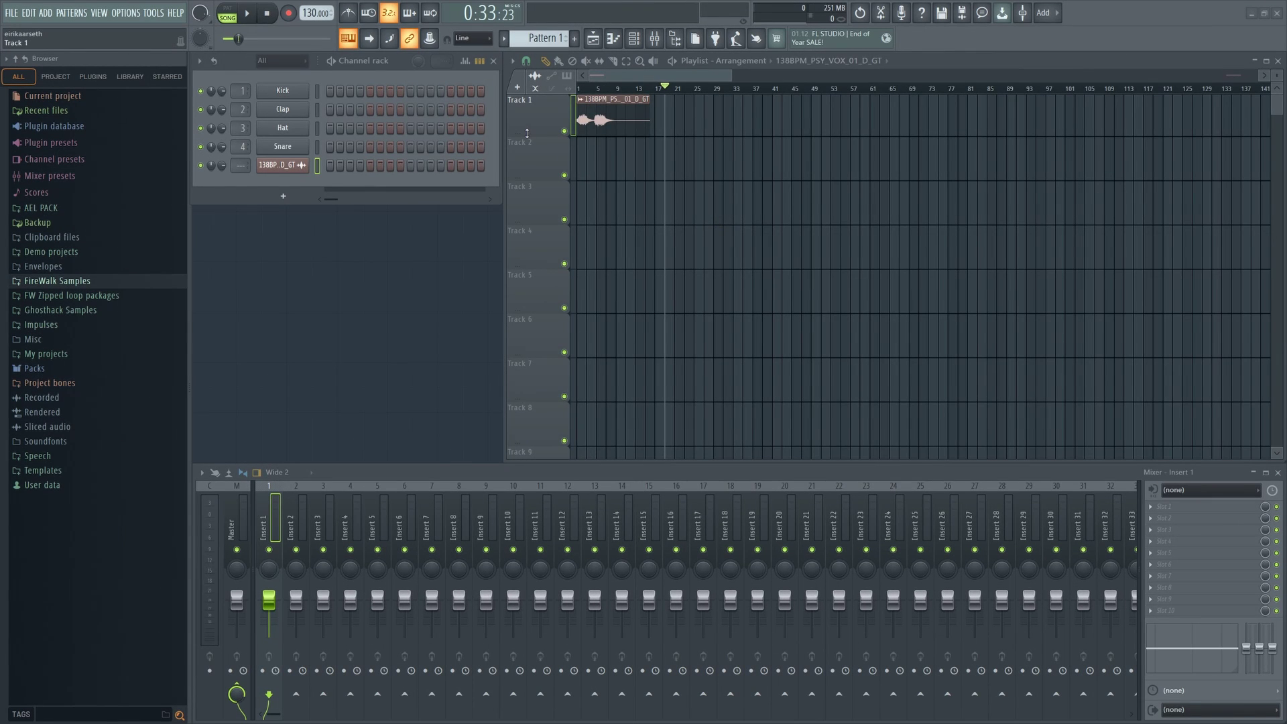
Make Track 1 taller and copy the 138BPM_PSY_VOX_01_D_GT vocal clip.
{"action": "left_click_drag", "start_coordinate": [526, 132], "coordinate": [526, 227]}
{"action": "scroll", "coordinate": [690, 104], "scroll_direction": "up", "scroll_amount": 3}
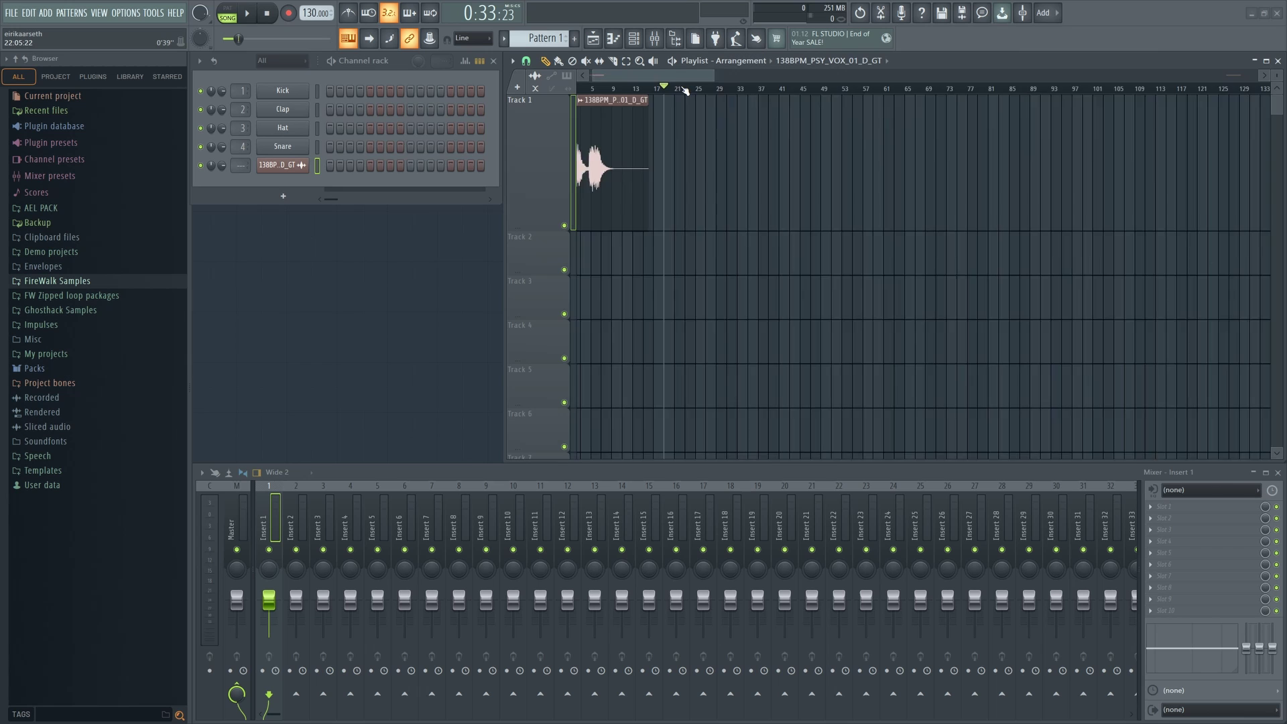
{"action": "key", "text": "ctrl+a"}
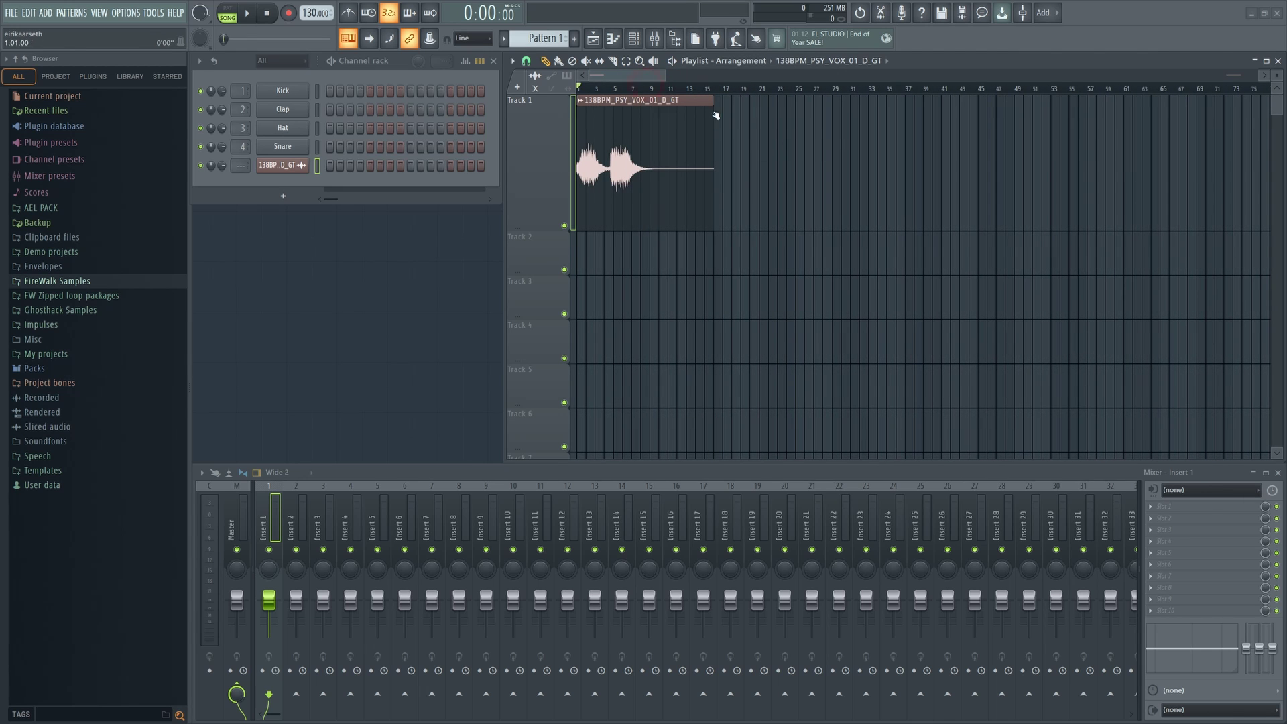
{"action": "left_click", "coordinate": [512, 62]}
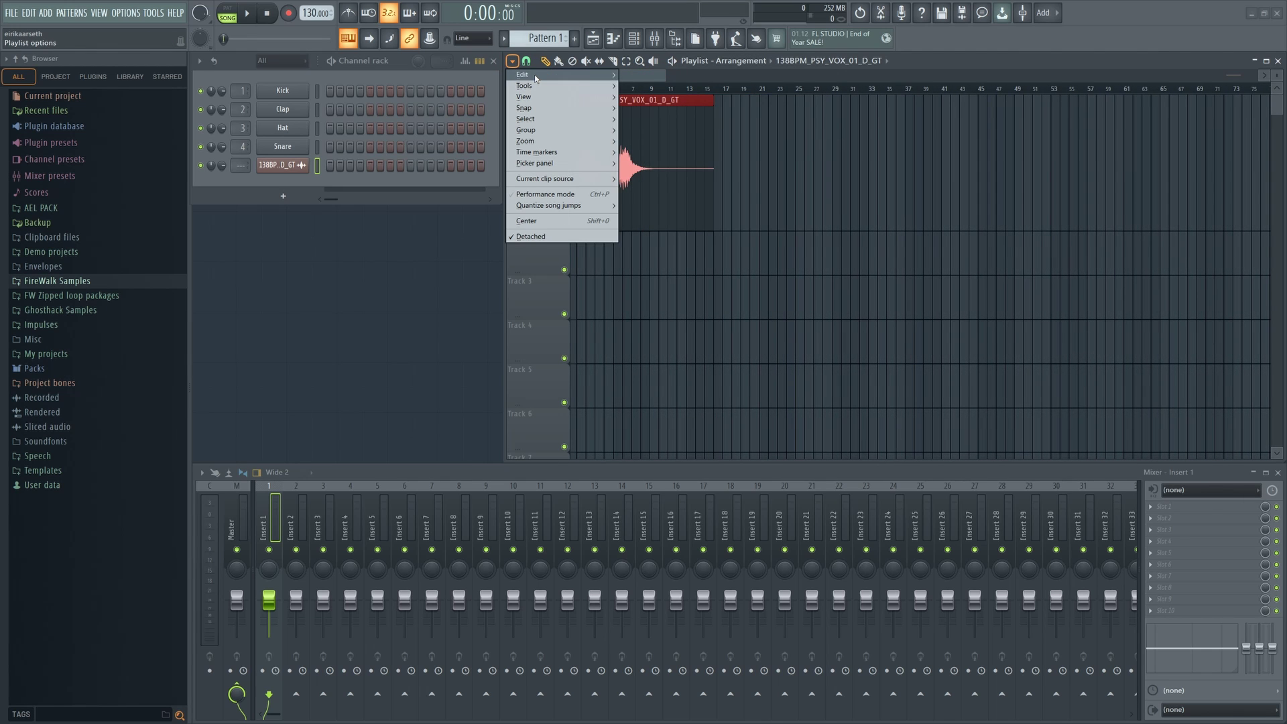
{"action": "mouse_move", "coordinate": [549, 80]}
{"action": "left_click", "coordinate": [665, 87]}
Paste vocal clip copies at roughly bars 20, 33, 121, 161 and 81.
{"action": "left_click", "coordinate": [647, 89]}
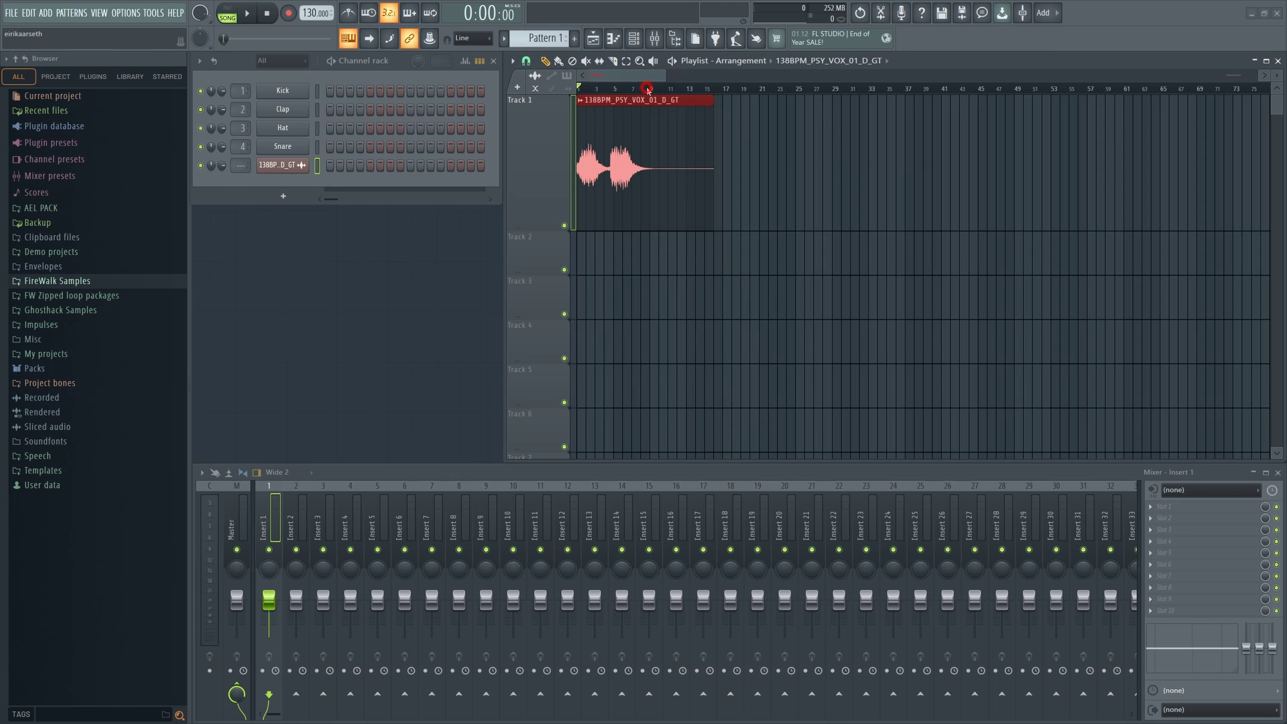
{"action": "left_click", "coordinate": [751, 85]}
{"action": "scroll", "coordinate": [768, 90], "scroll_direction": "down", "scroll_amount": 5}
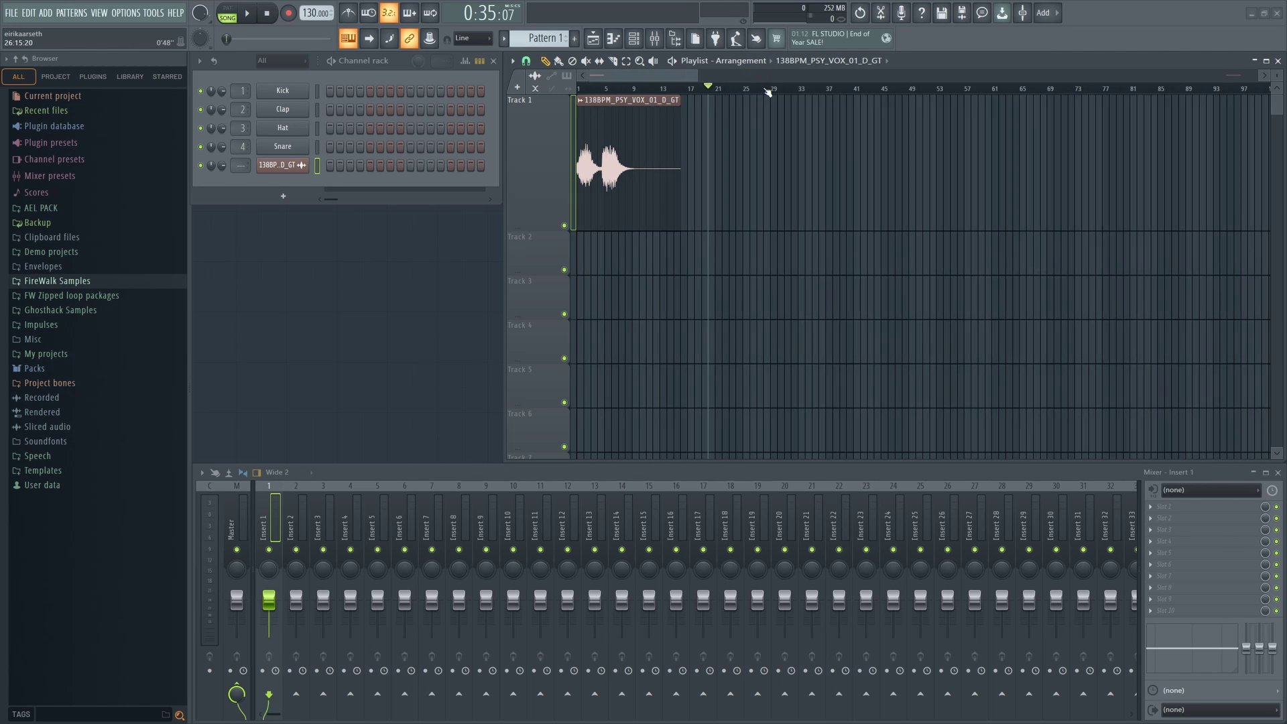
{"action": "key", "text": "ctrl+v"}
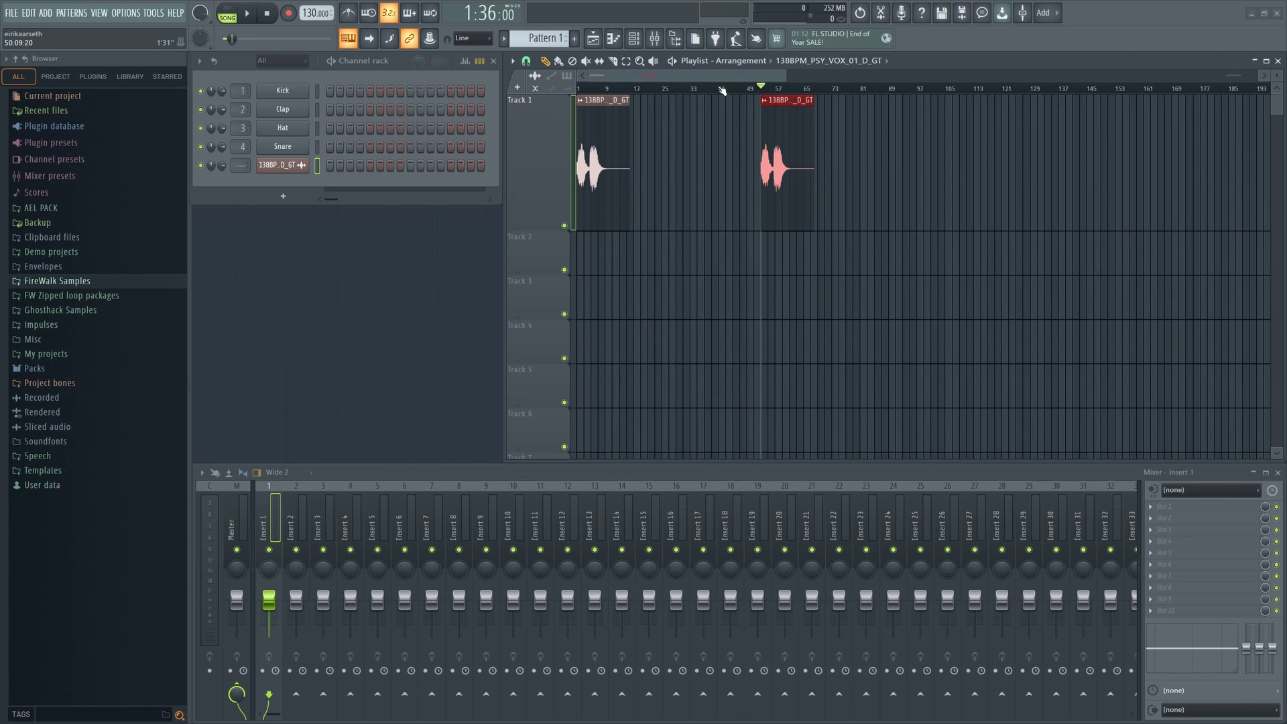
{"action": "left_click", "coordinate": [668, 87]}
{"action": "key", "text": "ctrl+v"}
{"action": "left_click", "coordinate": [1007, 87]}
{"action": "key", "text": "ctrl+v"}
{"action": "left_click", "coordinate": [1152, 87]}
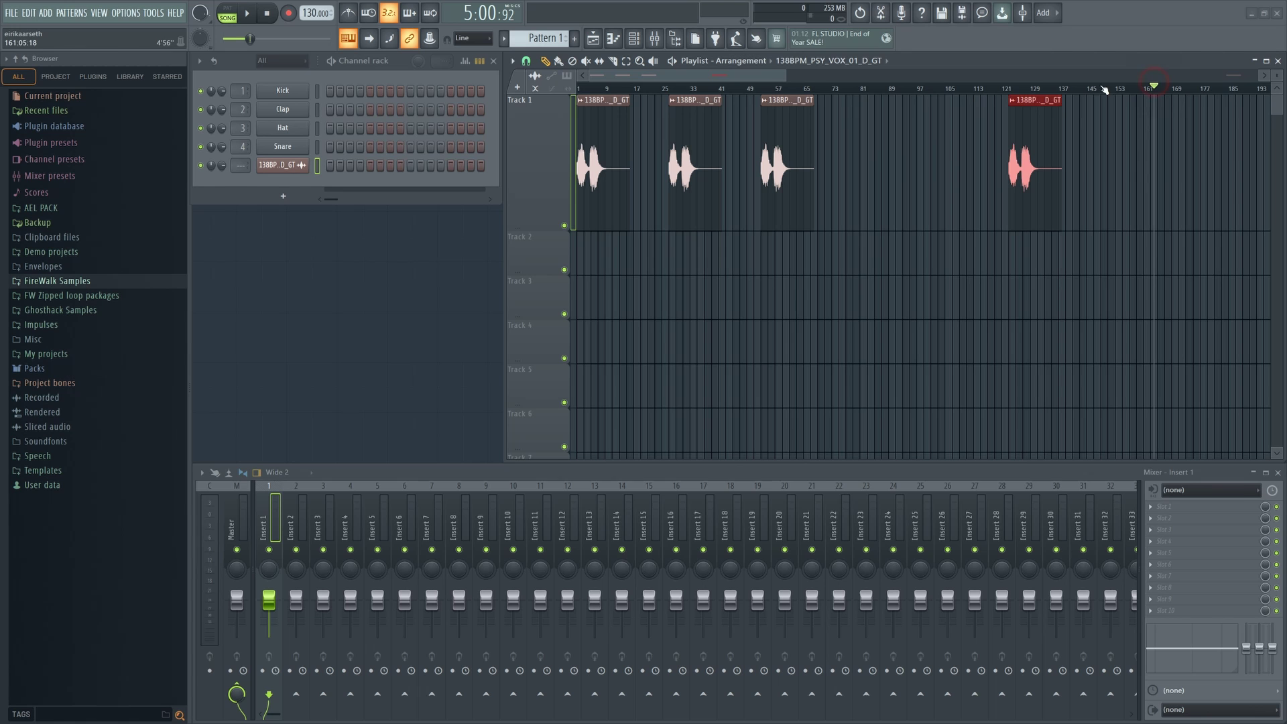
{"action": "key", "text": "ctrl+v"}
{"action": "left_click", "coordinate": [856, 87]}
{"action": "key", "text": "ctrl+v"}
Paste a vocal copy at bar 101 and the D4–A4–D5 chord at four spots, then scrub bars 8–22.
{"action": "left_click", "coordinate": [933, 87]}
{"action": "key", "text": "ctrl+v"}
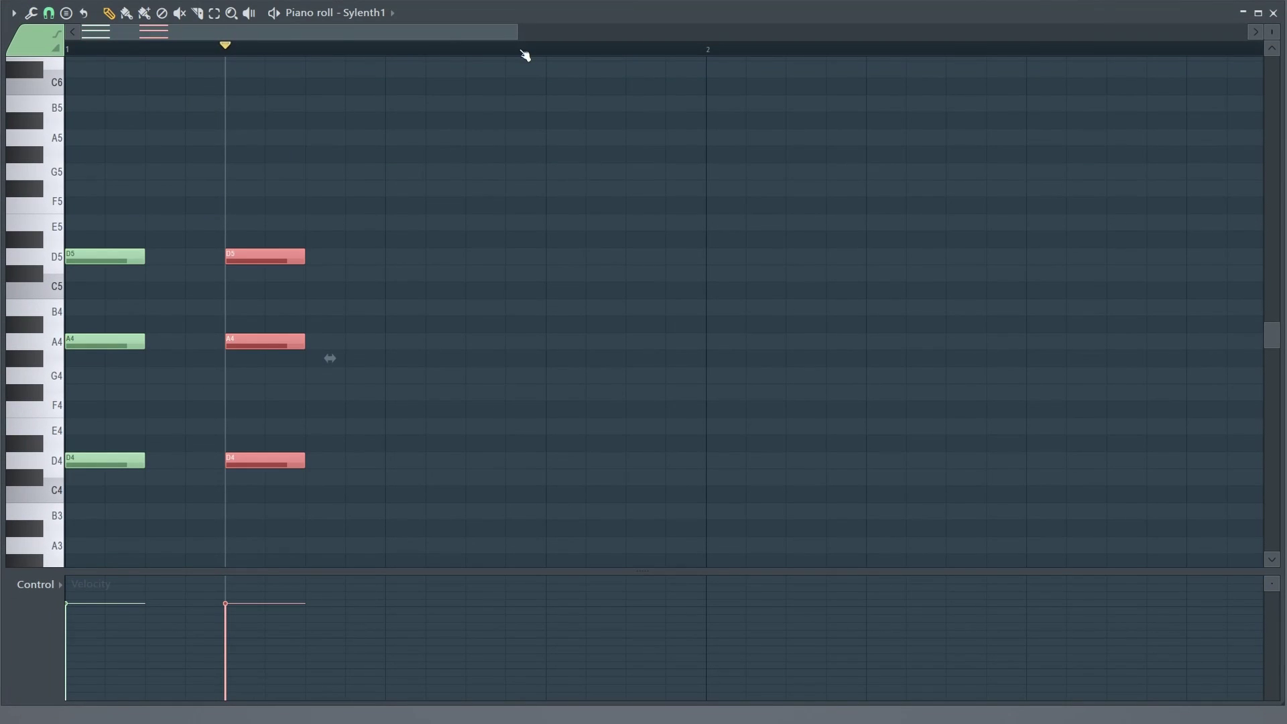
{"action": "left_click", "coordinate": [566, 54]}
{"action": "key", "text": "ctrl+v"}
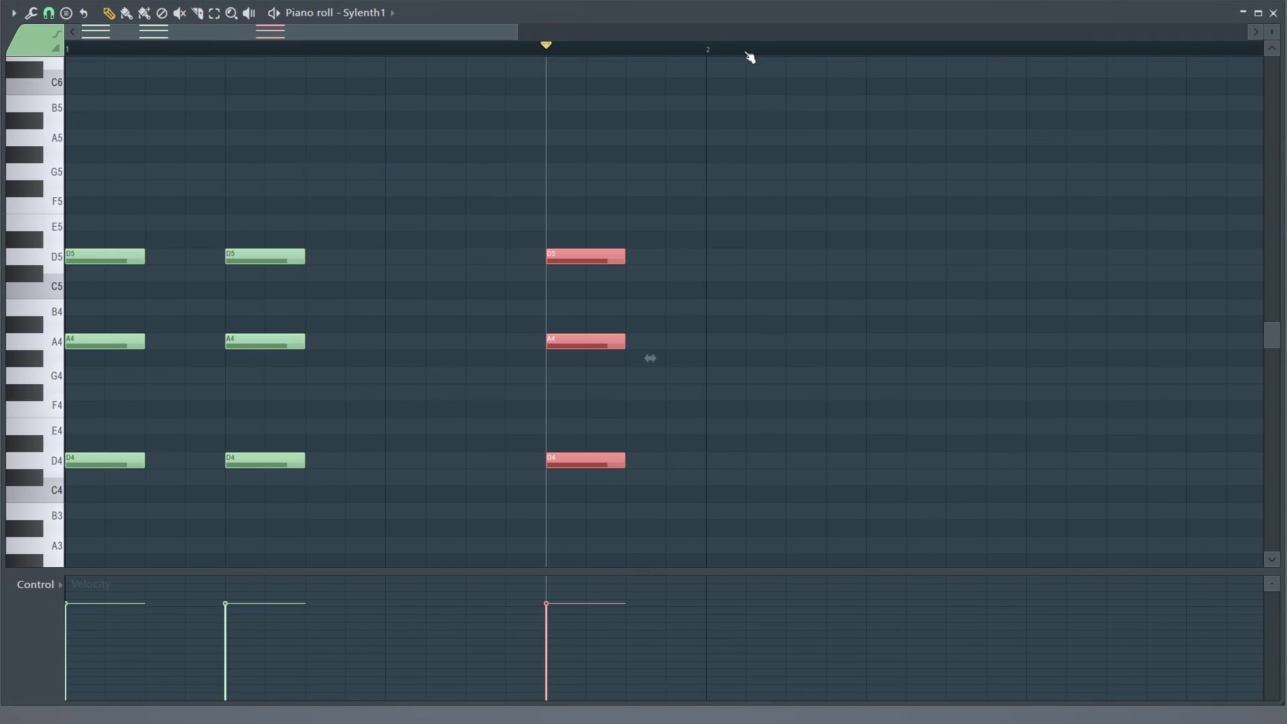
{"action": "left_click", "coordinate": [1019, 48]}
{"action": "key", "text": "ctrl+v"}
{"action": "left_click", "coordinate": [865, 53]}
{"action": "key", "text": "ctrl+v"}
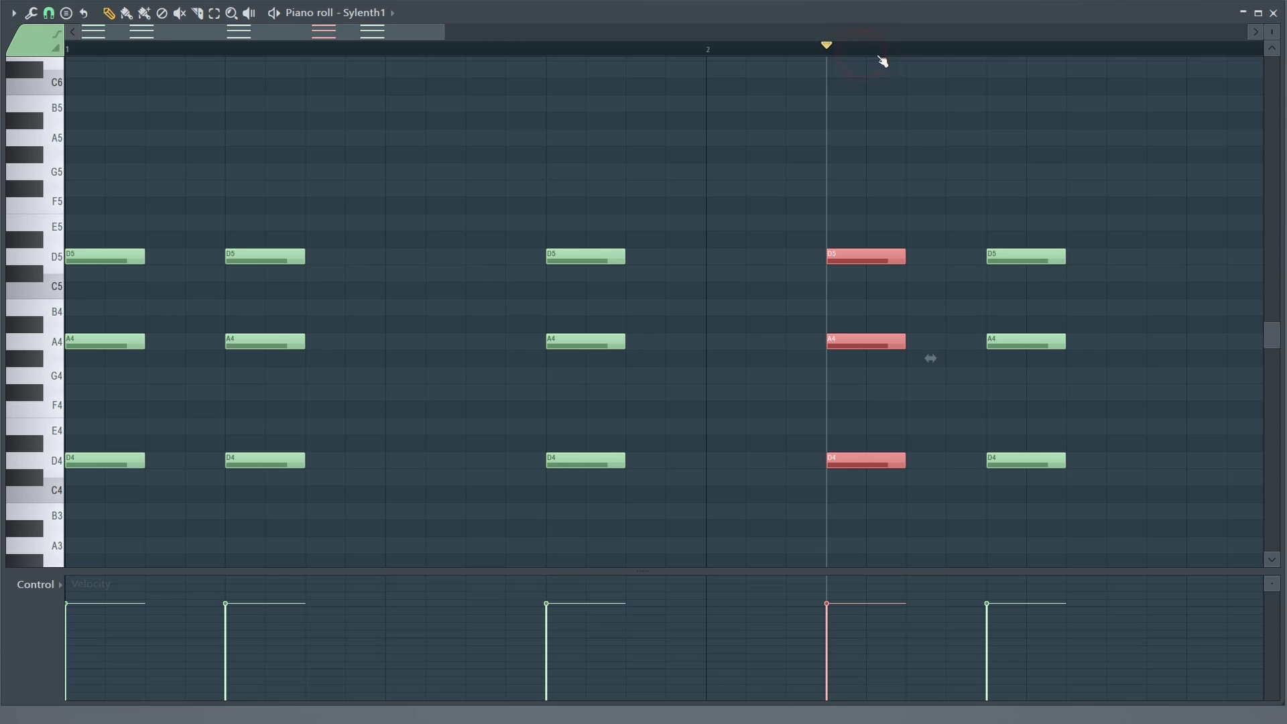
{"action": "left_click", "coordinate": [916, 50]}
{"action": "key", "text": "ctrl+v"}
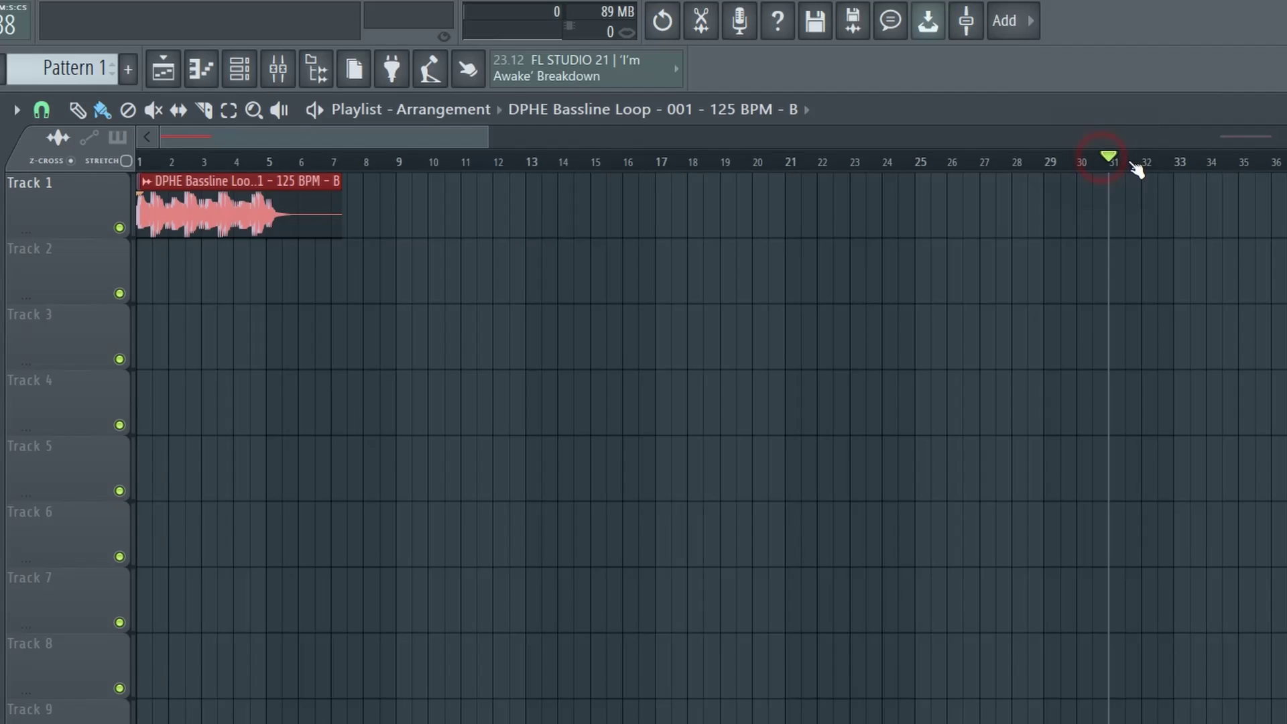
{"action": "left_click_drag", "start_coordinate": [348, 162], "coordinate": [833, 161]}
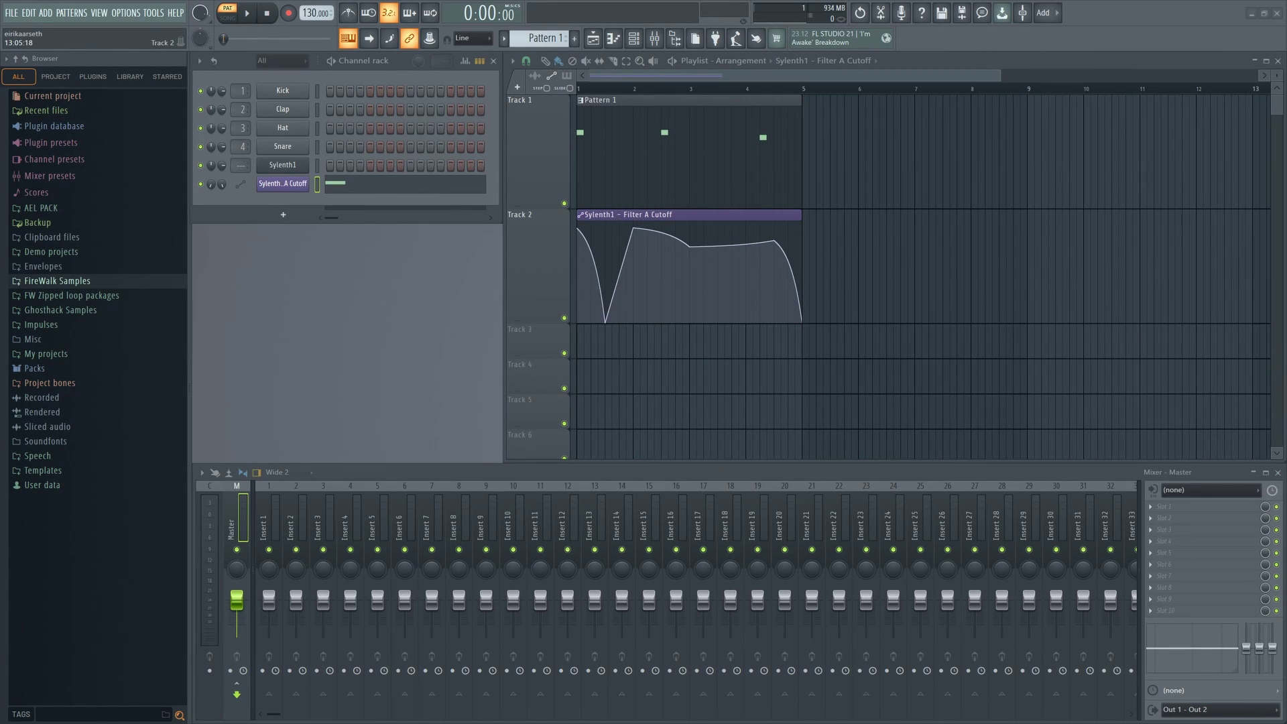
Convert the Filter A Cutoff automation clip to events and draw a freehand curve over bars 1–4.
{"action": "double_click", "coordinate": [677, 243]}
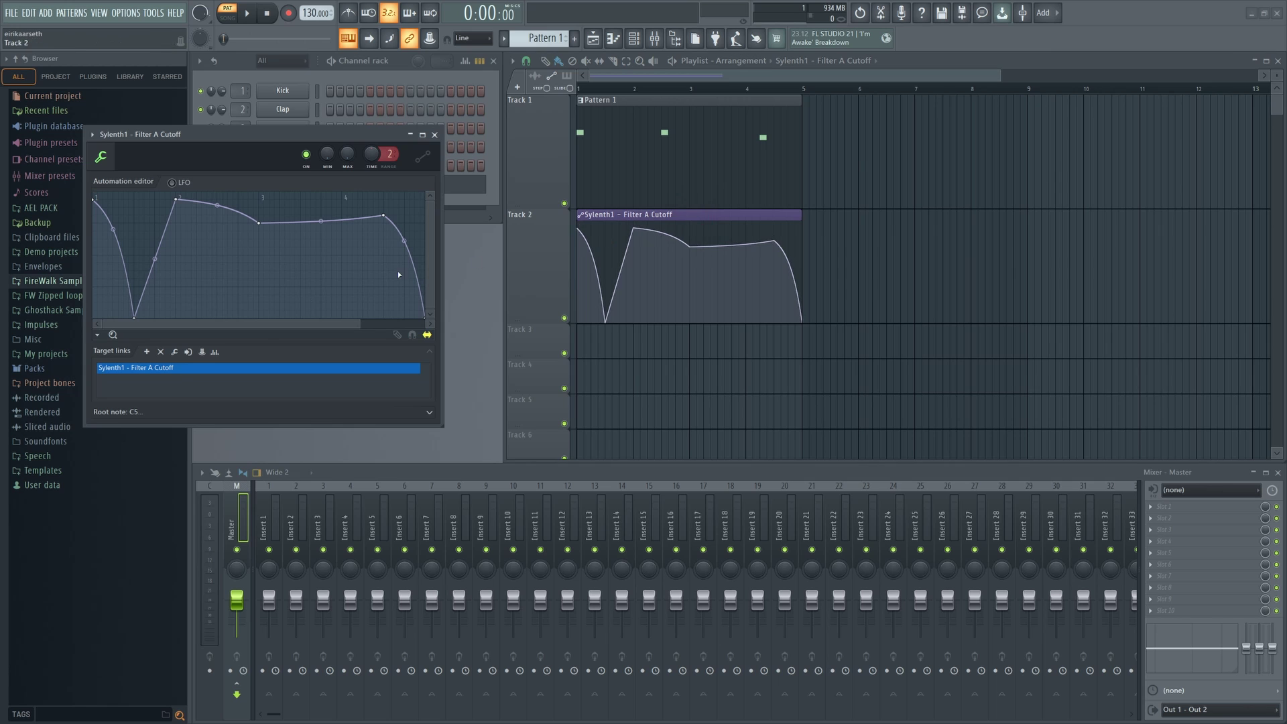
{"action": "left_click", "coordinate": [215, 352]}
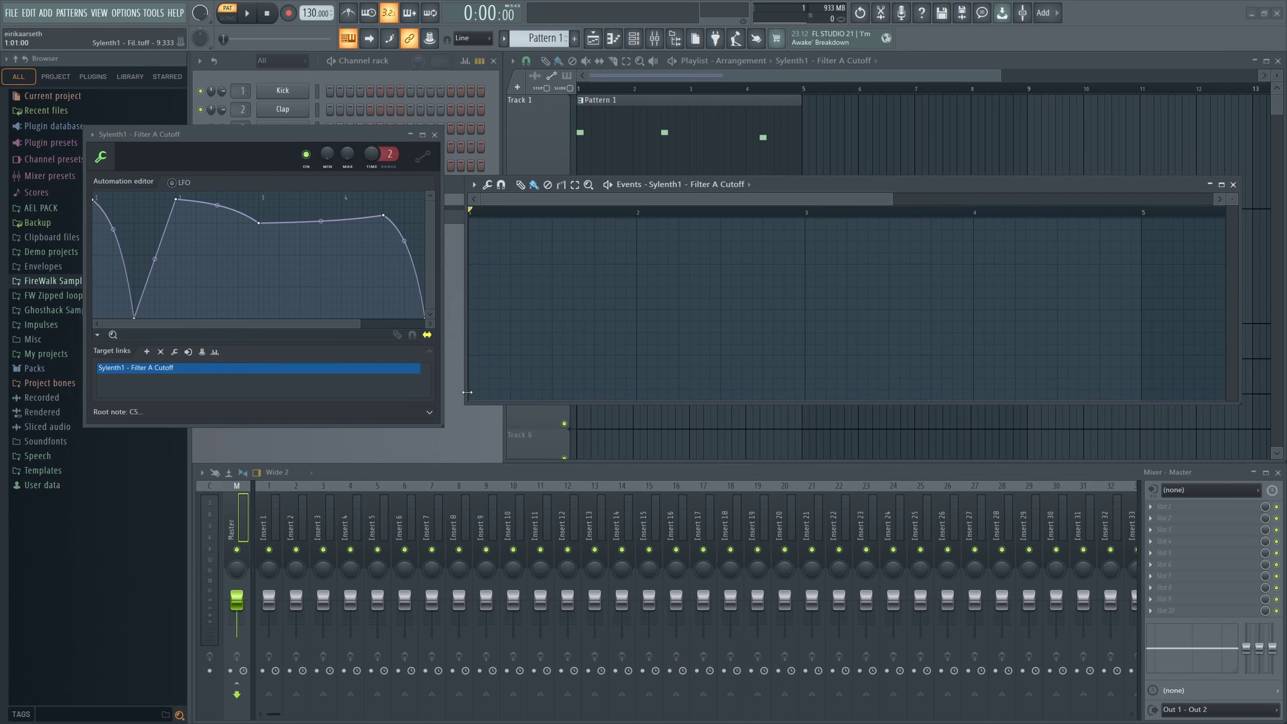
{"action": "mouse_move", "coordinate": [467, 392]}
{"action": "left_mouse_down"}
{"action": "mouse_move", "coordinate": [557, 320]}
{"action": "mouse_move", "coordinate": [655, 275]}
{"action": "mouse_move", "coordinate": [711, 347]}
{"action": "mouse_move", "coordinate": [1013, 307]}
{"action": "mouse_move", "coordinate": [1056, 247]}
{"action": "mouse_move", "coordinate": [1128, 318]}
{"action": "mouse_move", "coordinate": [1186, 329]}
{"action": "mouse_move", "coordinate": [1226, 267]}
{"action": "left_mouse_up"}
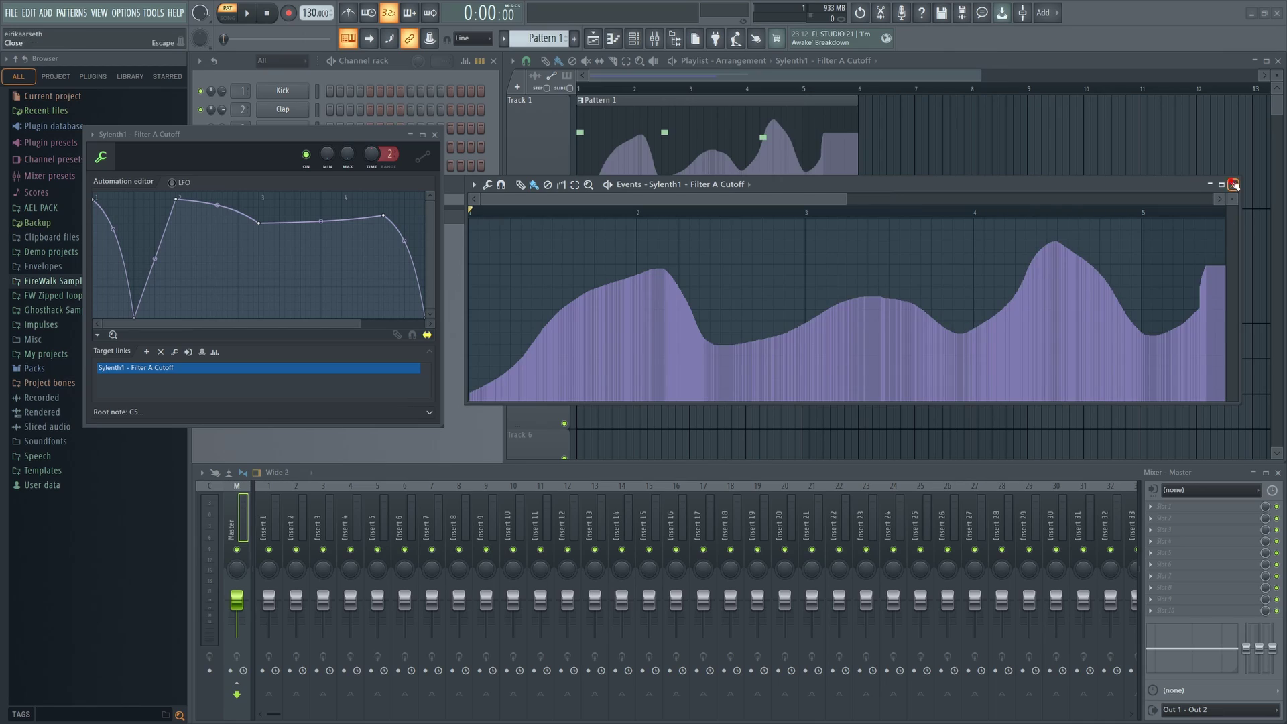
Adjust Sylenth1's Filter A resonance and raise the amp envelope A attack slightly.
{"action": "left_click", "coordinate": [1233, 184]}
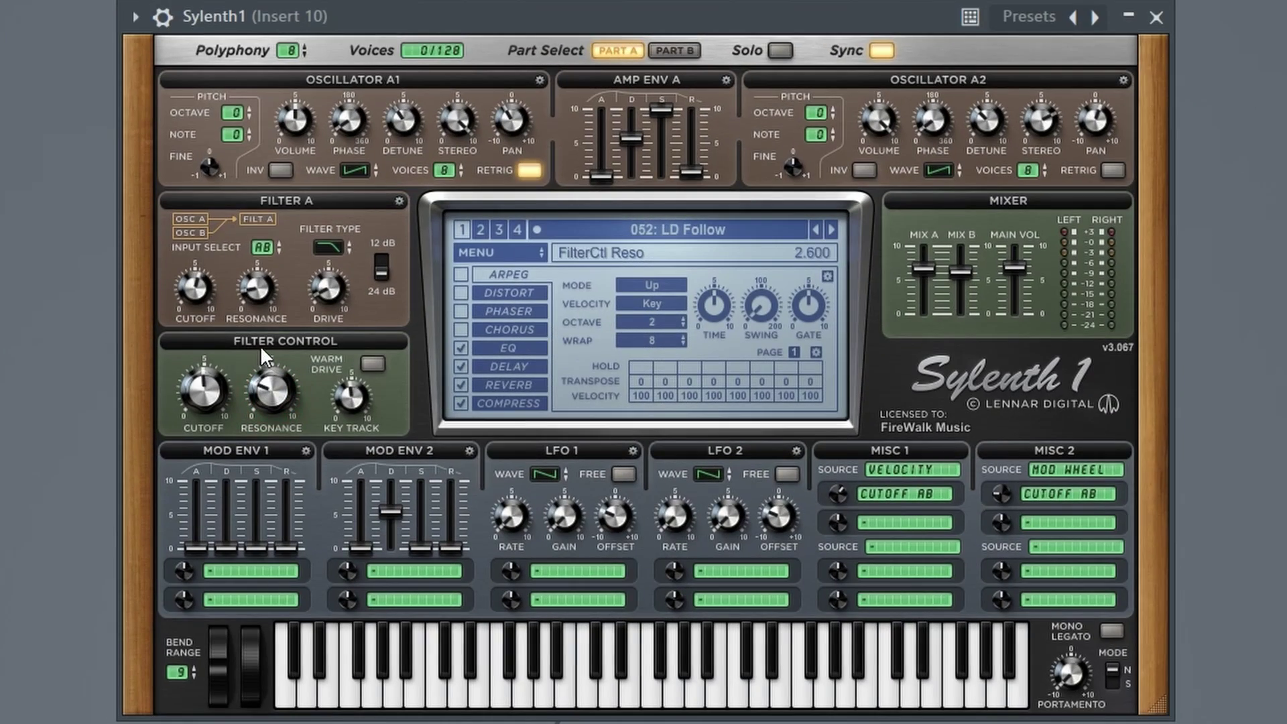
{"action": "left_click", "coordinate": [252, 296]}
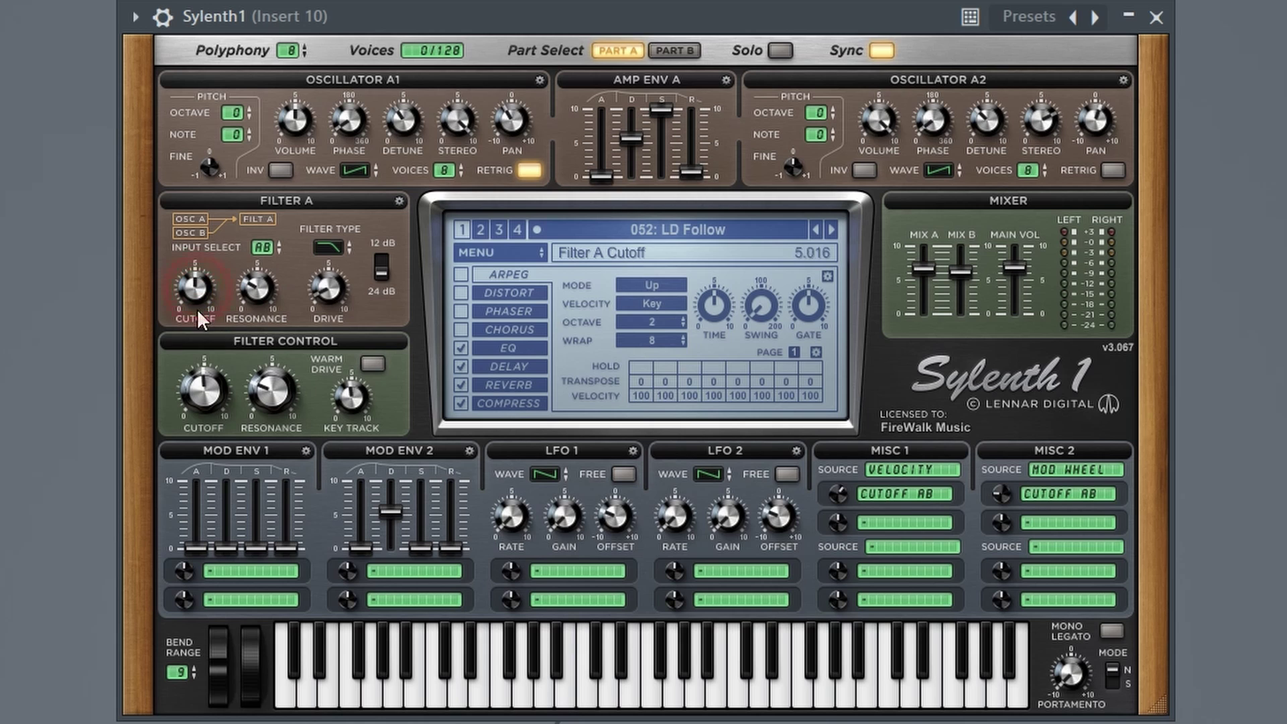
{"action": "left_click", "coordinate": [602, 177]}
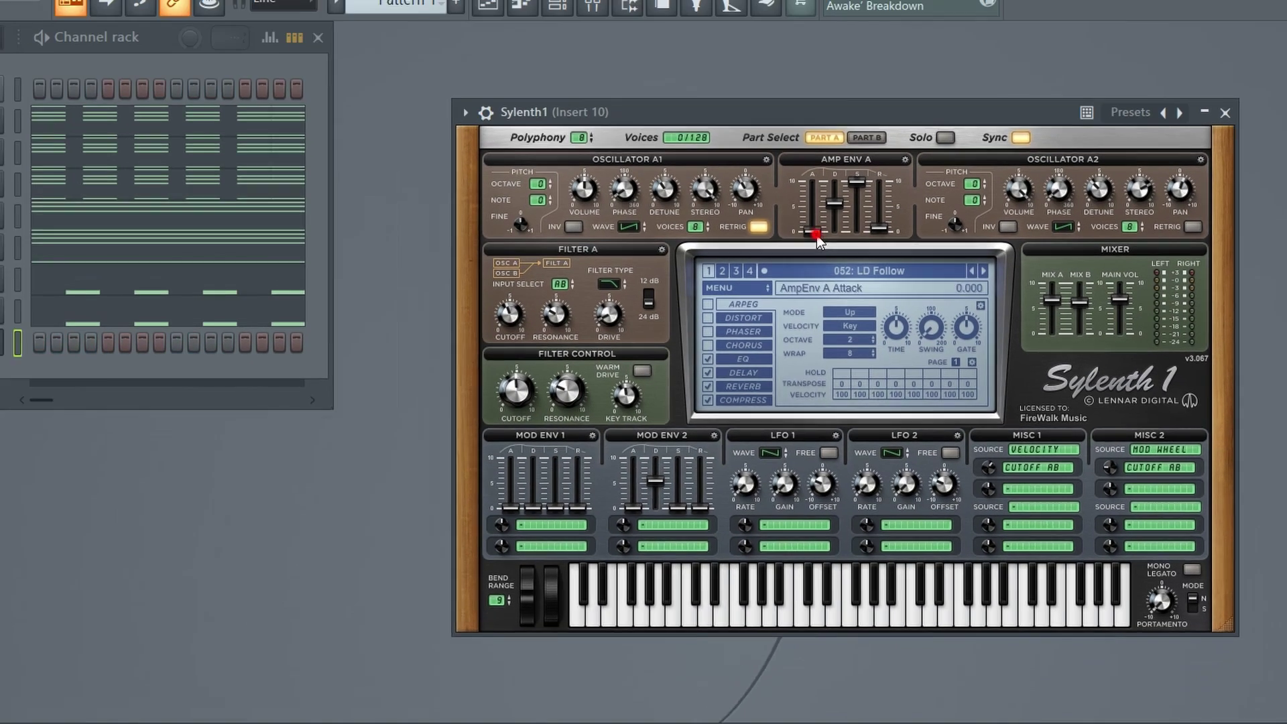
{"action": "left_click_drag", "start_coordinate": [816, 238], "coordinate": [816, 229]}
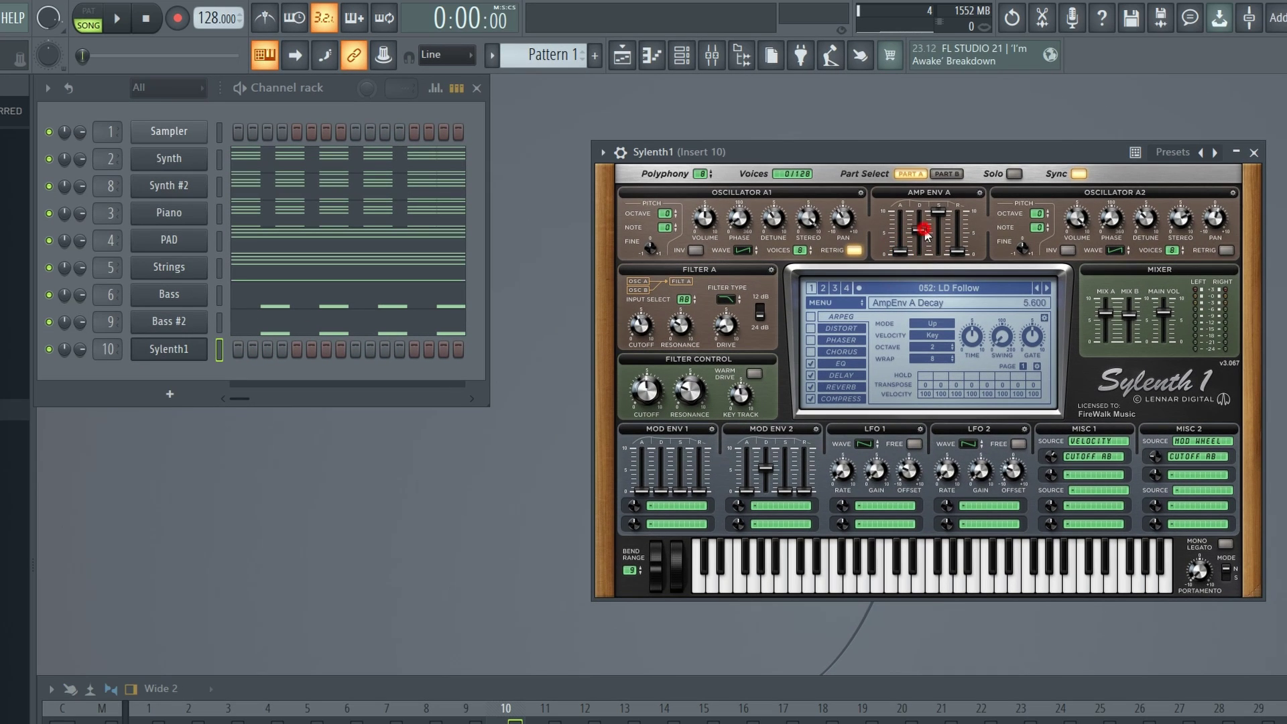
{"action": "left_click_drag", "start_coordinate": [924, 232], "coordinate": [924, 239]}
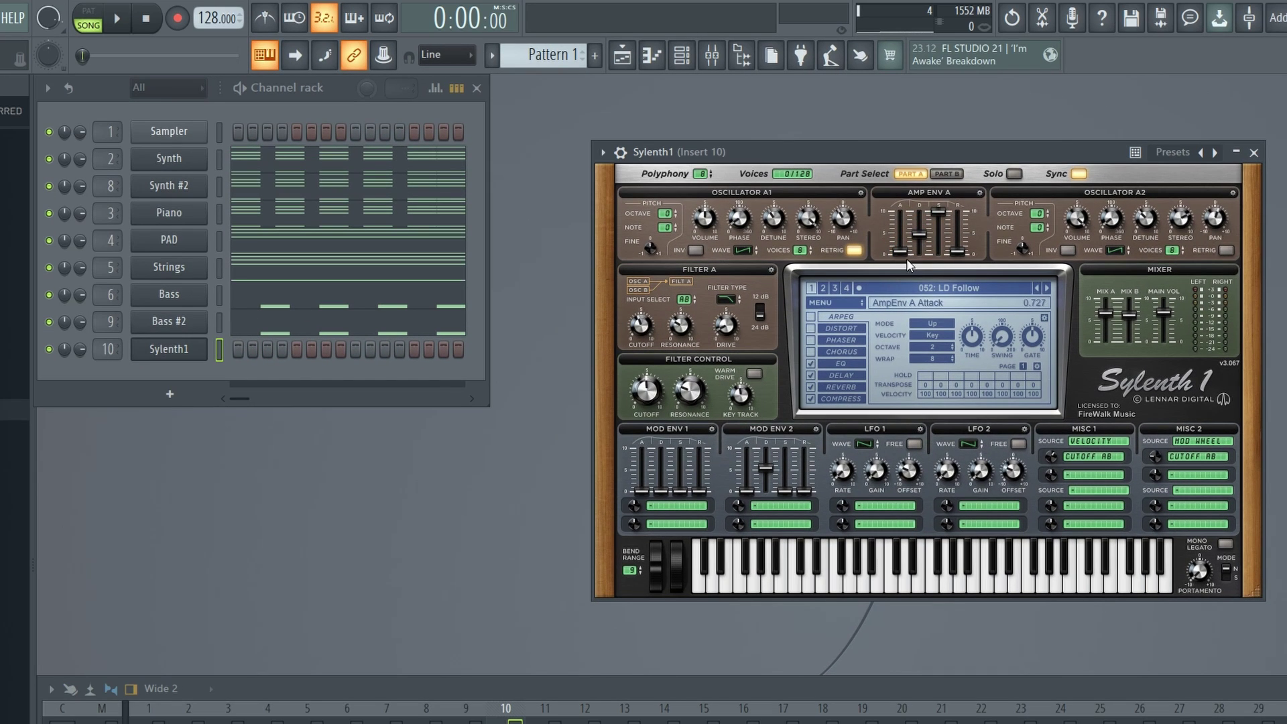
Patcherize the Sylenth1 channel and move its plugin window aside.
{"action": "right_click", "coordinate": [183, 354]}
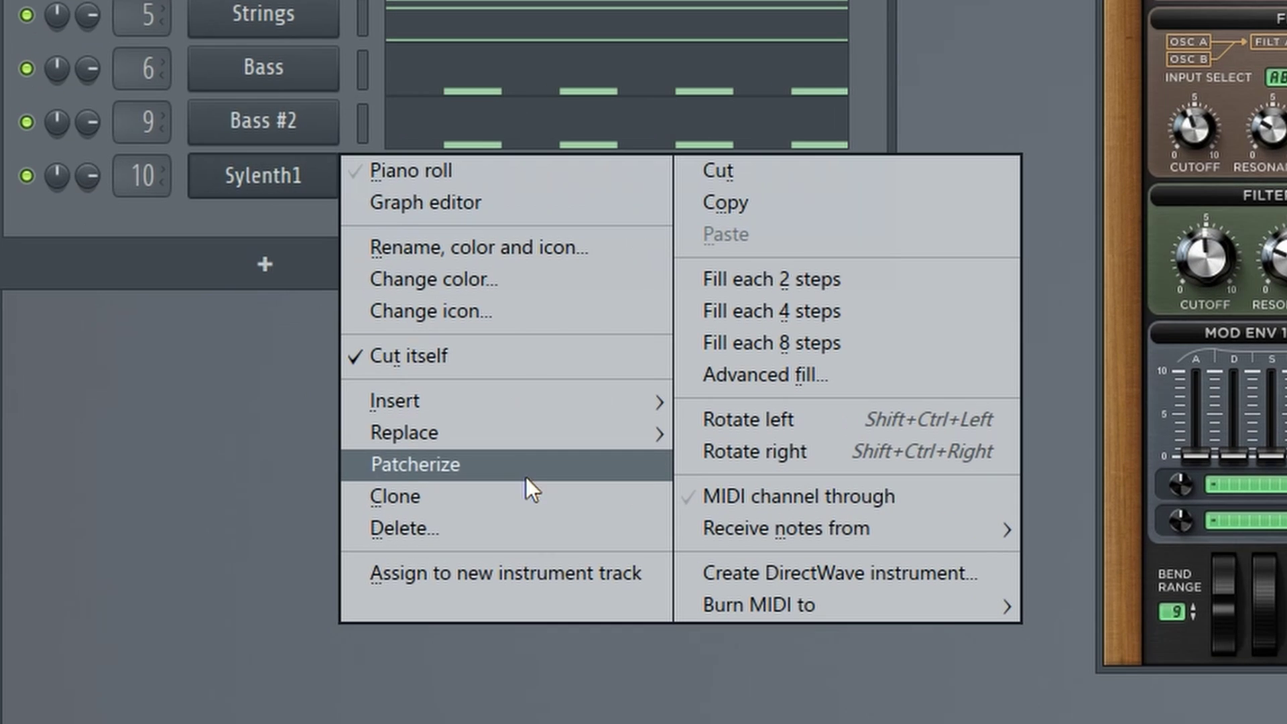
{"action": "left_click", "coordinate": [526, 477]}
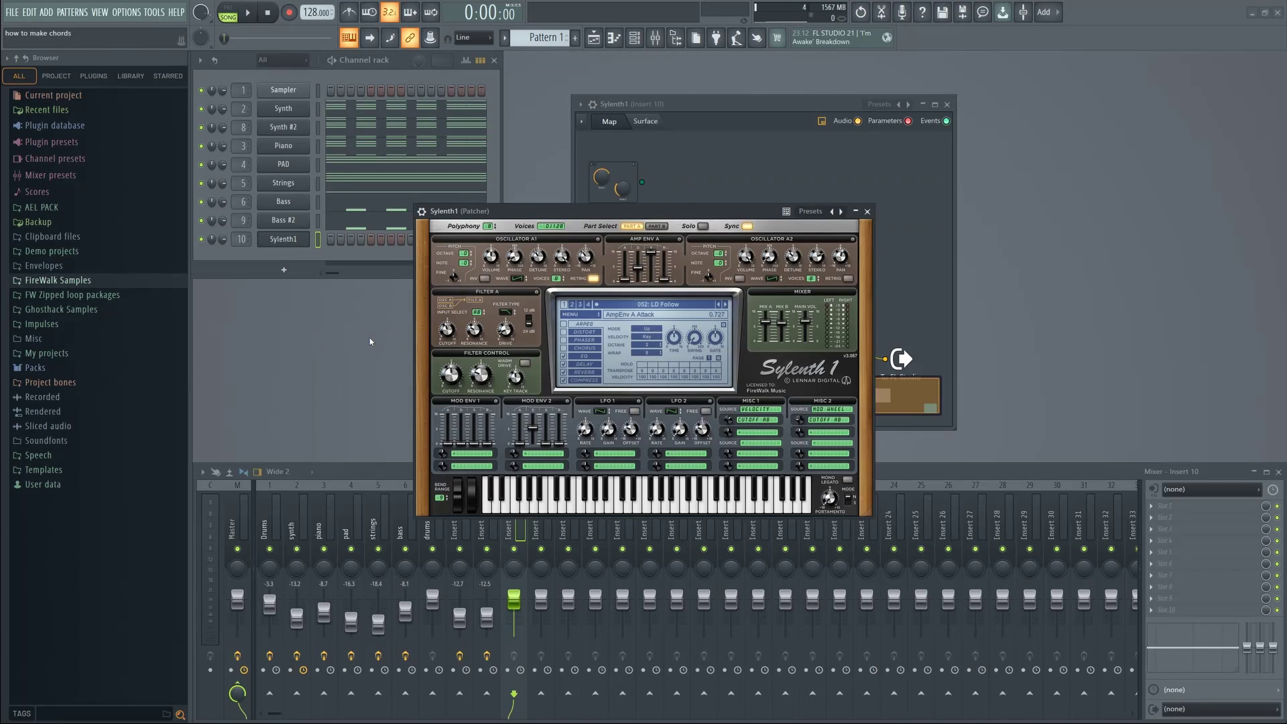
{"action": "left_click_drag", "start_coordinate": [554, 214], "coordinate": [947, 134]}
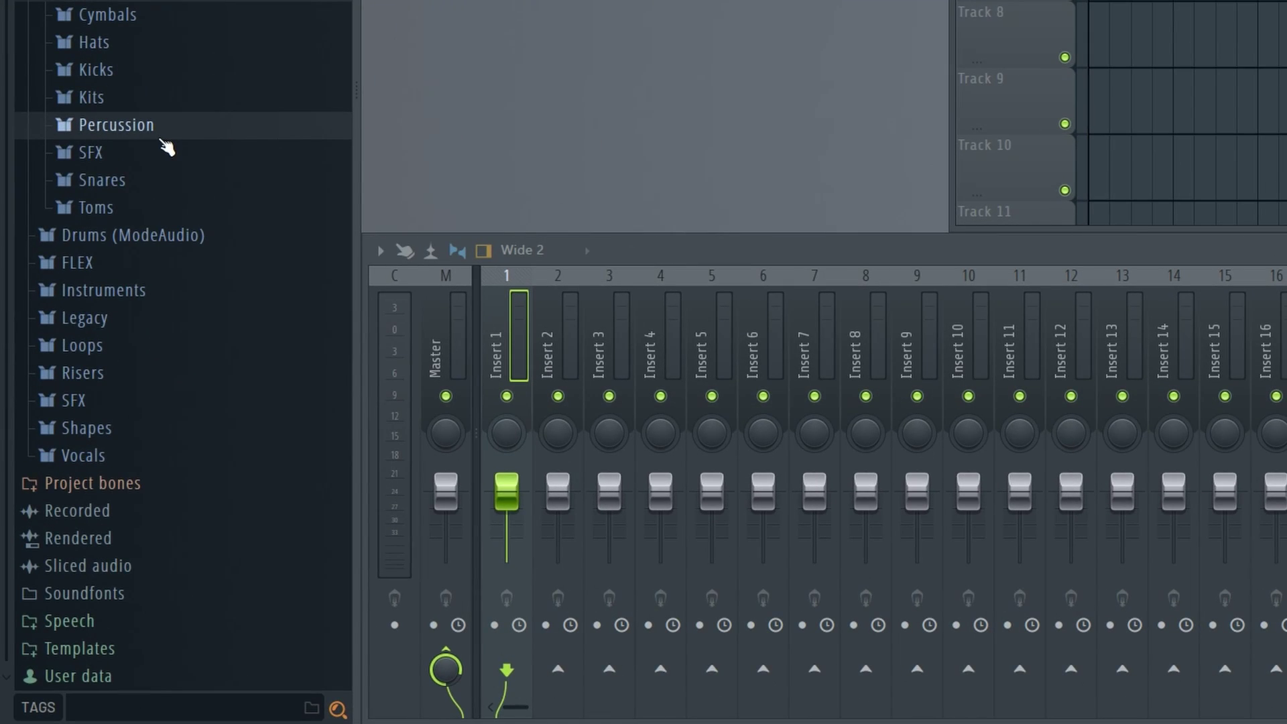
Expand the Percussion samples and mark 808 Conga as a favourite.
{"action": "left_click", "coordinate": [161, 134]}
{"action": "left_click_drag", "start_coordinate": [149, 151], "coordinate": [145, 231]}
{"action": "left_click", "coordinate": [145, 230]}
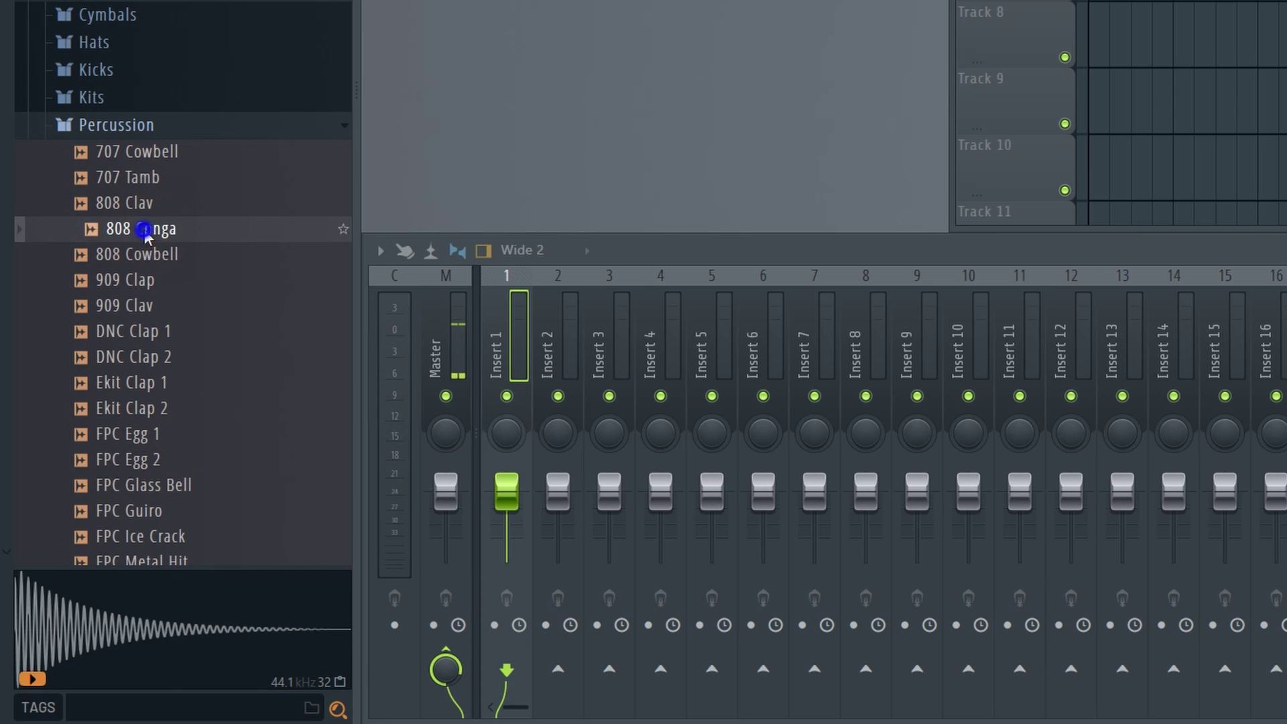
{"action": "right_click", "coordinate": [145, 231]}
{"action": "left_click", "coordinate": [190, 566]}
Mark 909 Clap and DNC Clap 2 as favourites, then open the tag filter.
{"action": "left_click", "coordinate": [130, 263]}
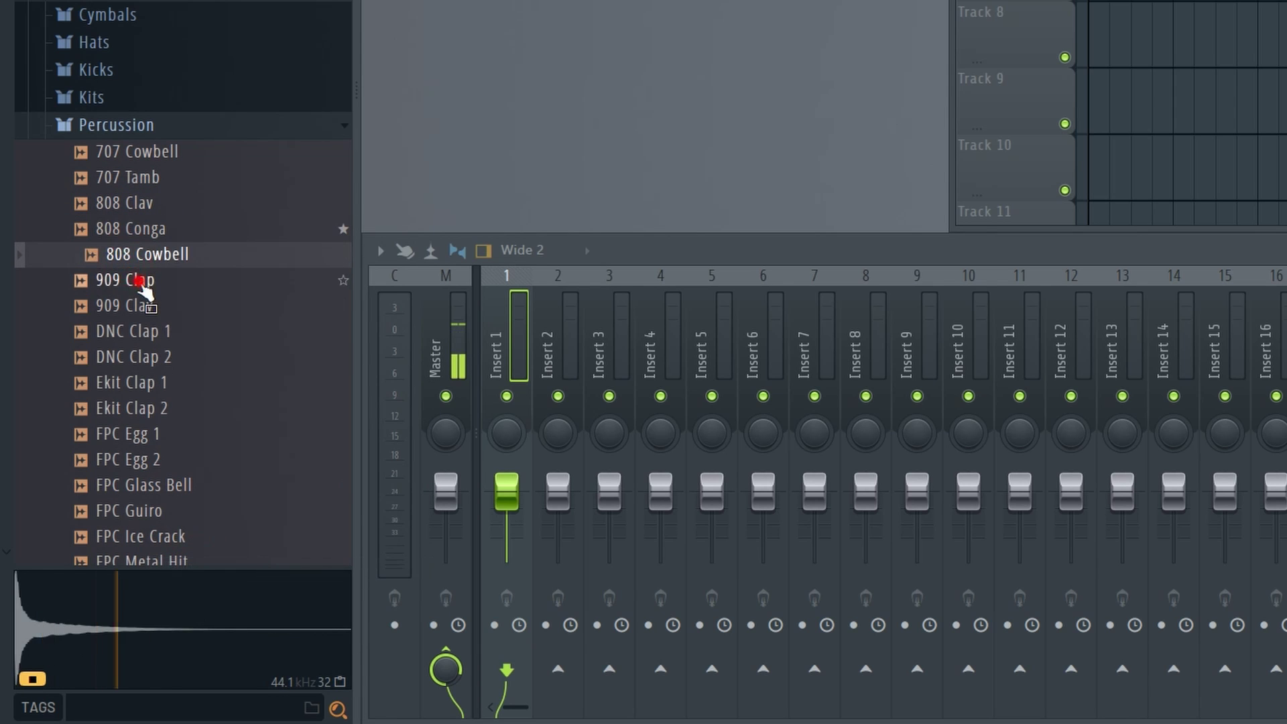
{"action": "left_click", "coordinate": [142, 283]}
{"action": "right_click", "coordinate": [142, 283]}
{"action": "left_click", "coordinate": [203, 615]}
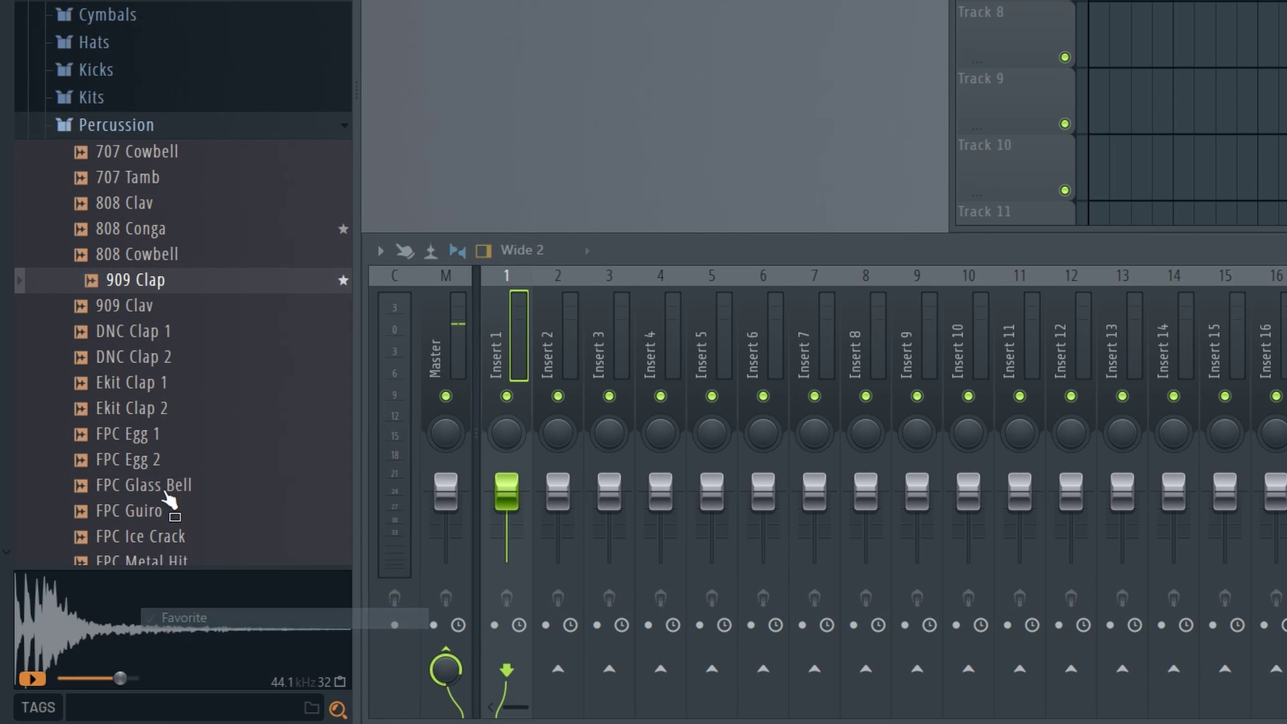
{"action": "left_click_drag", "start_coordinate": [159, 331], "coordinate": [164, 360]}
{"action": "left_click", "coordinate": [163, 357]}
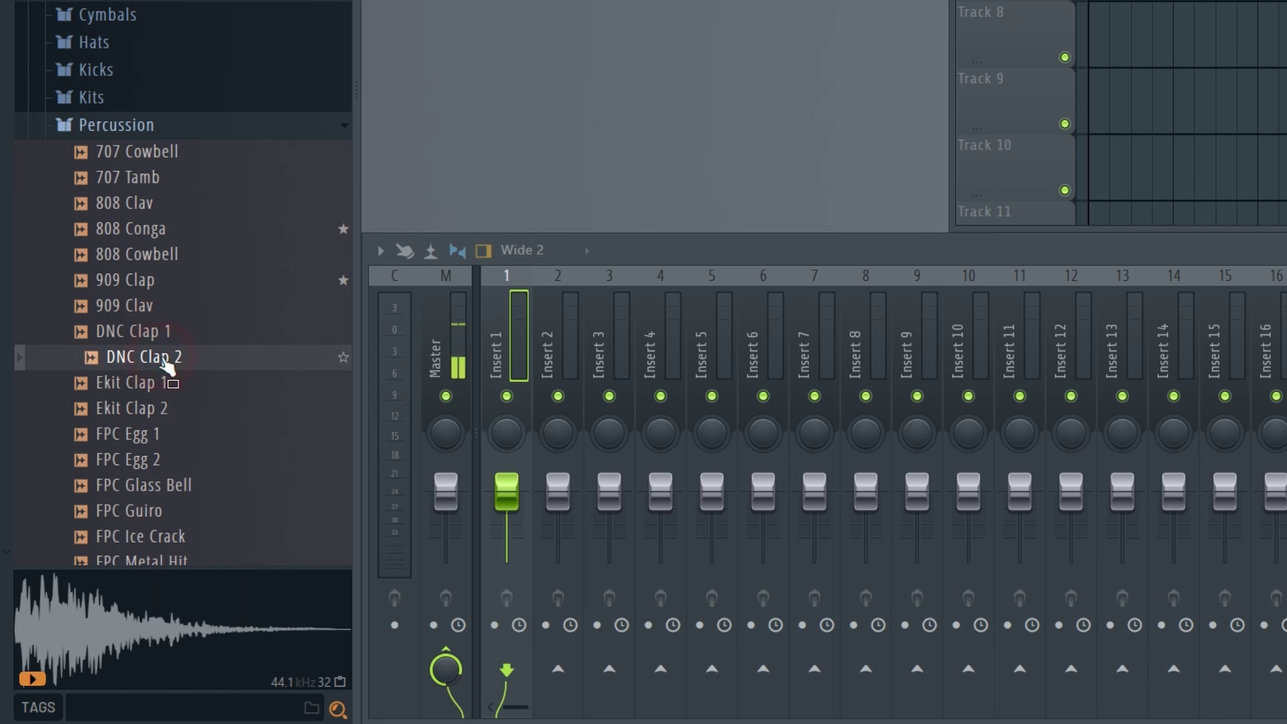
{"action": "right_click", "coordinate": [162, 357]}
{"action": "left_click", "coordinate": [215, 635]}
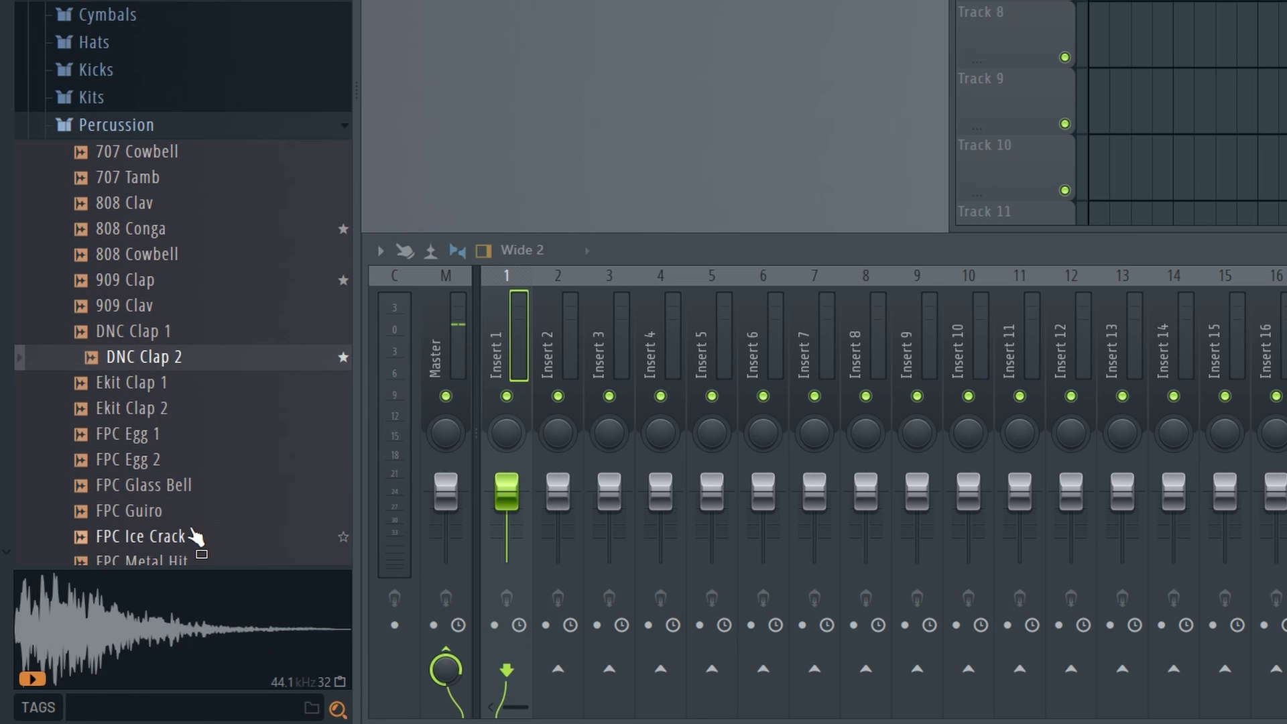
{"action": "left_click", "coordinate": [39, 709]}
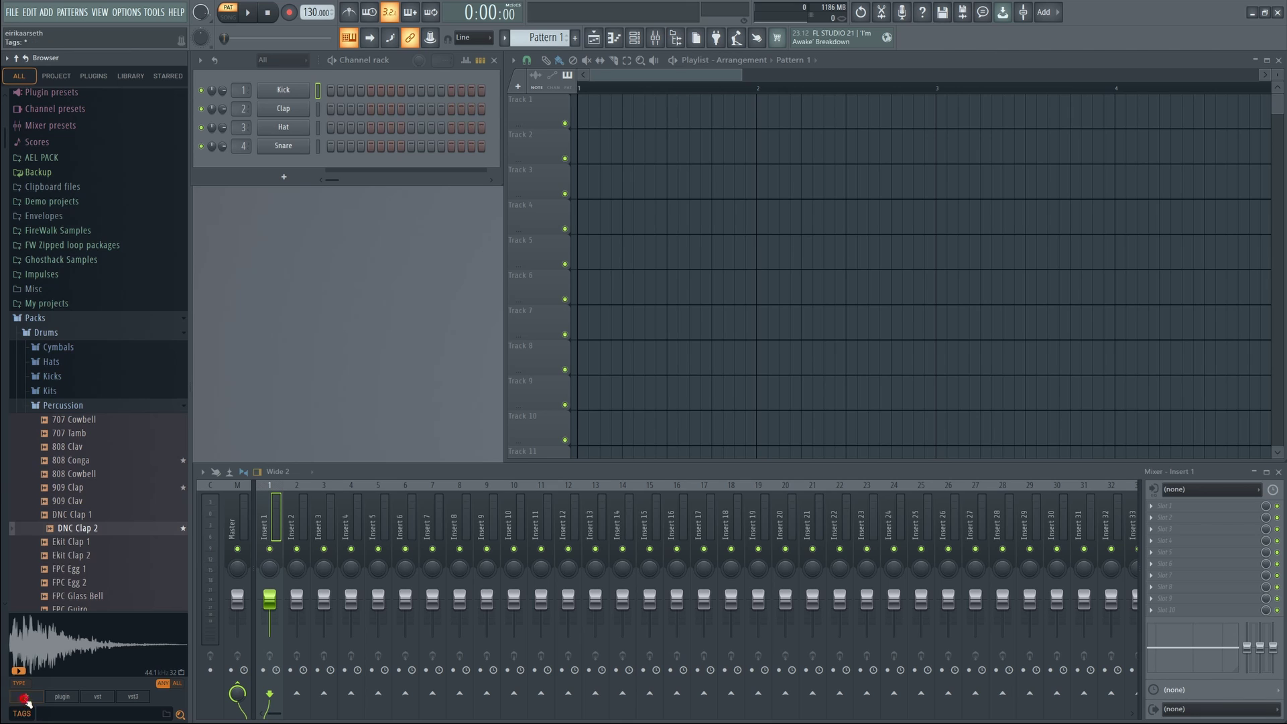
Preview the starred 808 Conga, 909 Clap and DNC Clap 2 samples, then turn off the starred-only filter.
{"action": "left_click", "coordinate": [26, 696]}
{"action": "left_click", "coordinate": [62, 95]}
{"action": "left_click", "coordinate": [60, 111]}
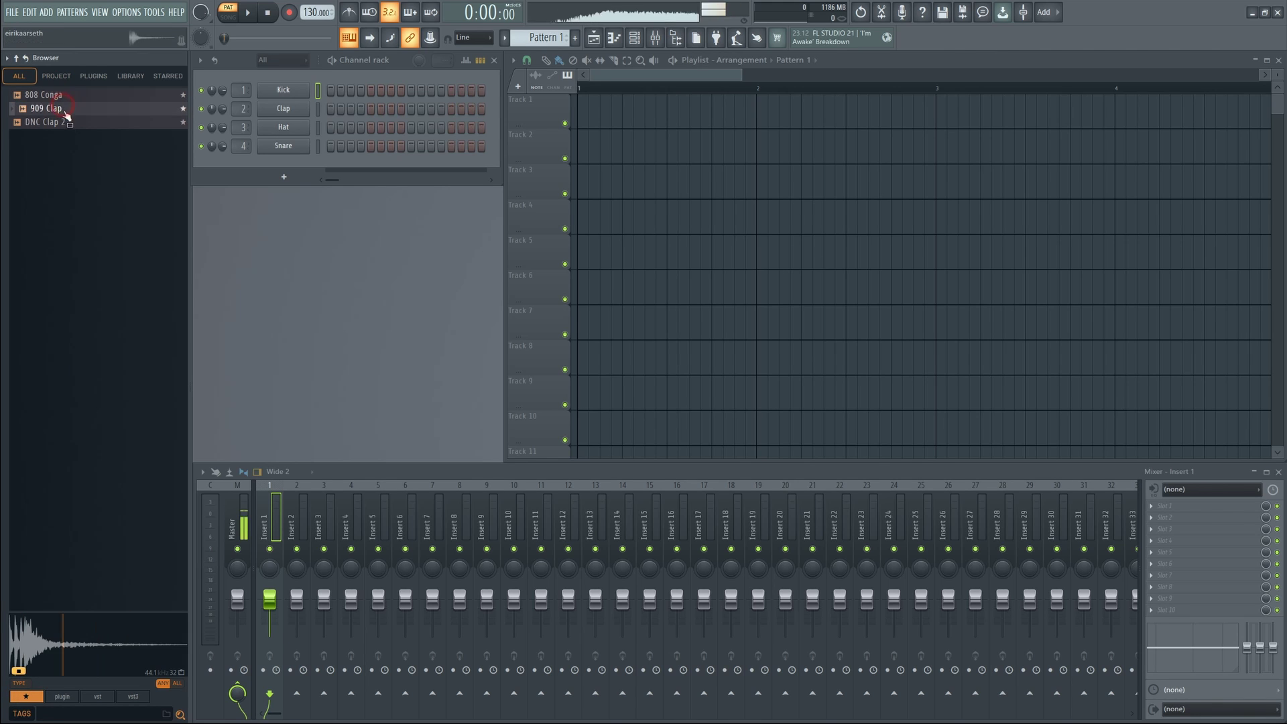
{"action": "left_click", "coordinate": [74, 122]}
{"action": "left_click", "coordinate": [27, 696]}
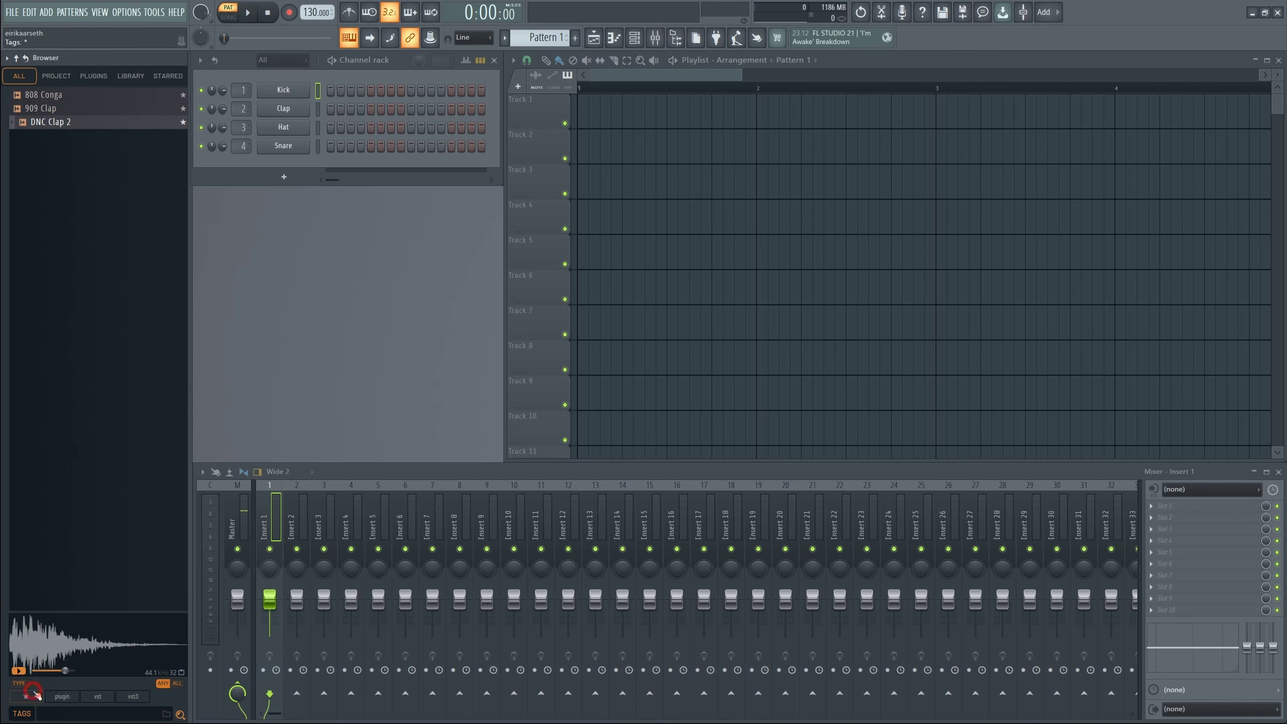
Multi-select 808 Conga, 909 Clap, FPC Egg 1, FPC Ice Crack, FPC Wood Hit 1, Grv Clap 04, Grv Clap 02 and drop them onto separate playlist tracks.
{"action": "scroll", "coordinate": [112, 448], "scroll_direction": "down", "scroll_amount": 5}
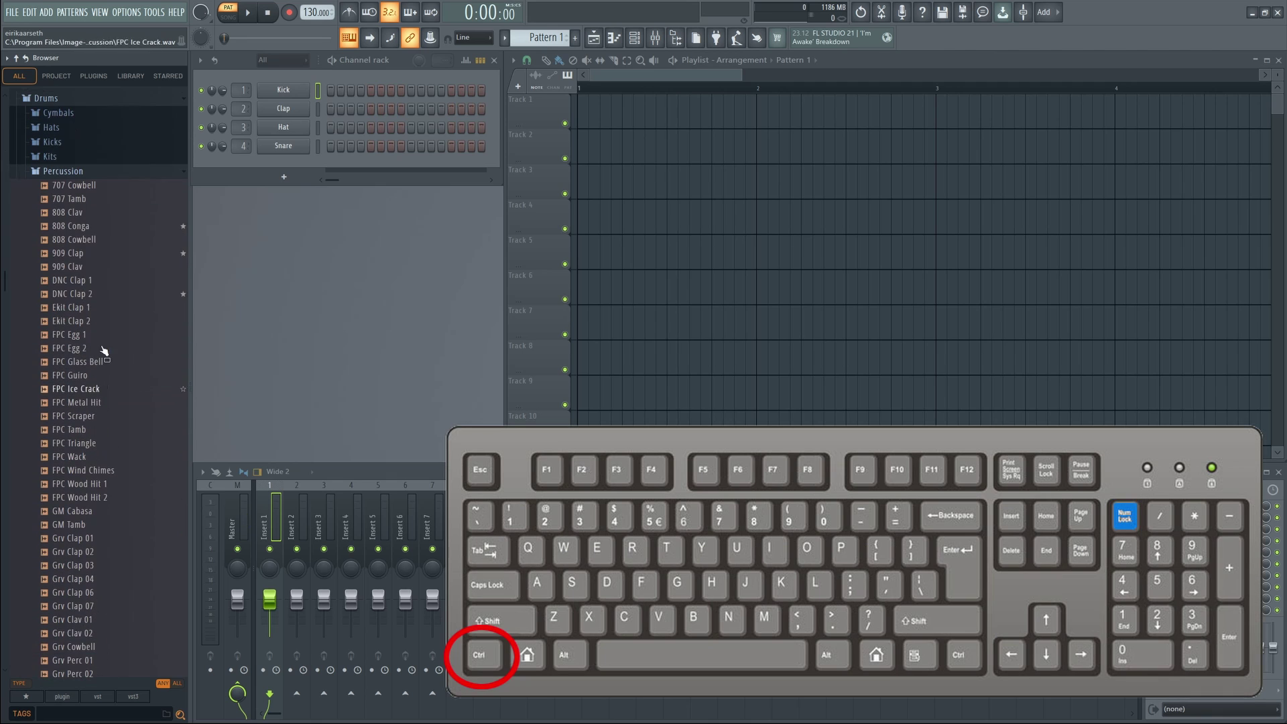
{"action": "left_click", "coordinate": [78, 219], "text": "ctrl"}
{"action": "left_click", "coordinate": [79, 247], "text": "ctrl"}
{"action": "left_click", "coordinate": [69, 329], "text": "ctrl"}
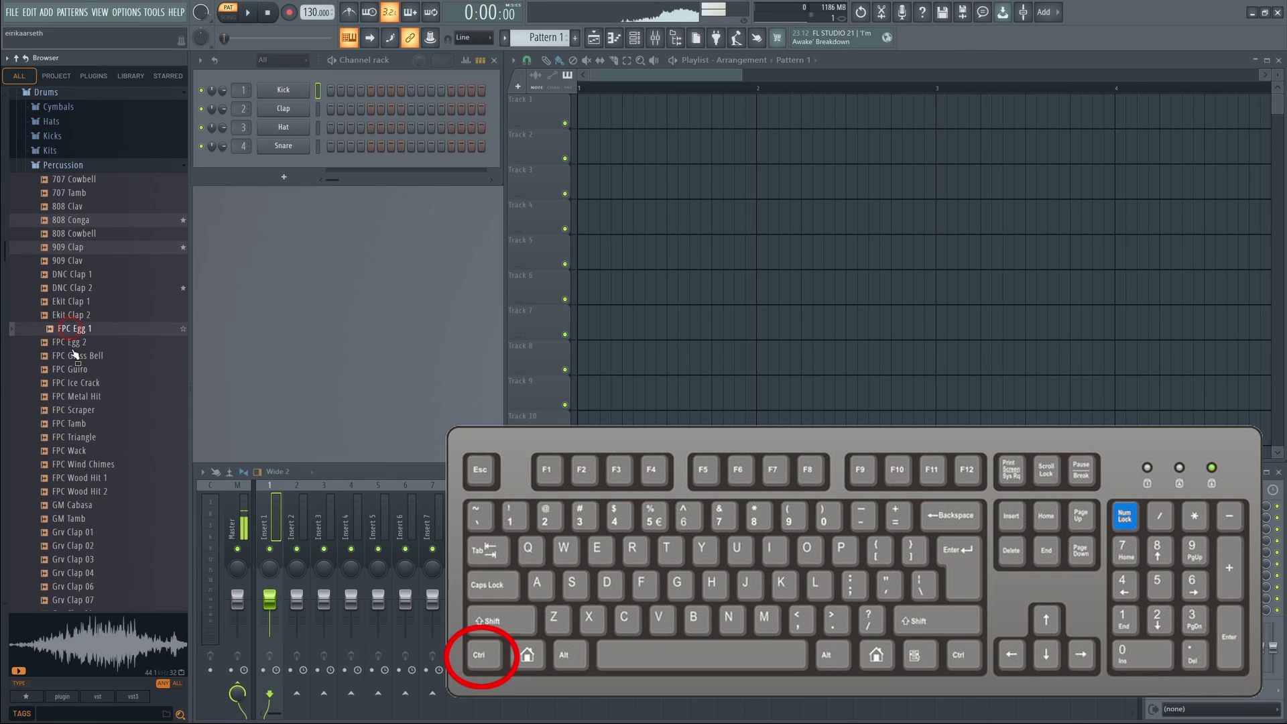
{"action": "left_click", "coordinate": [75, 382], "text": "ctrl"}
{"action": "left_click", "coordinate": [80, 477], "text": "ctrl"}
{"action": "left_click", "coordinate": [69, 518], "text": "ctrl"}
{"action": "left_click", "coordinate": [87, 544], "text": "ctrl"}
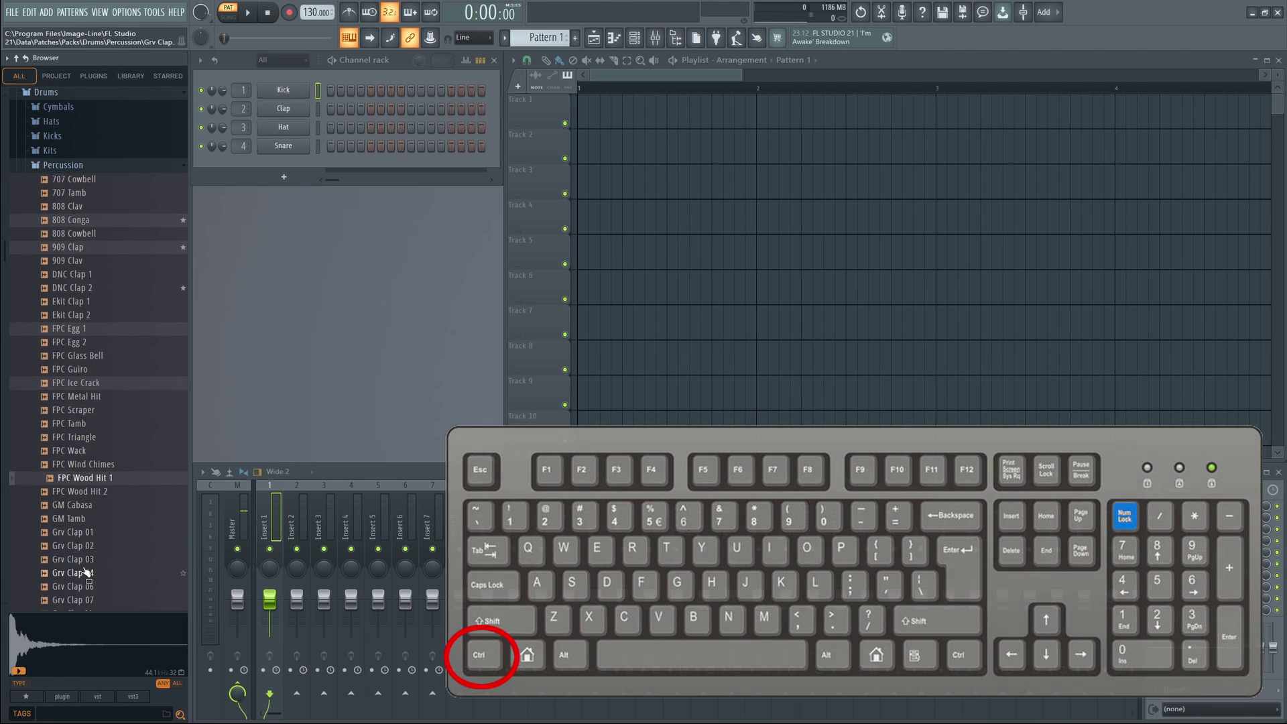
{"action": "left_click_drag", "start_coordinate": [229, 479], "coordinate": [590, 119]}
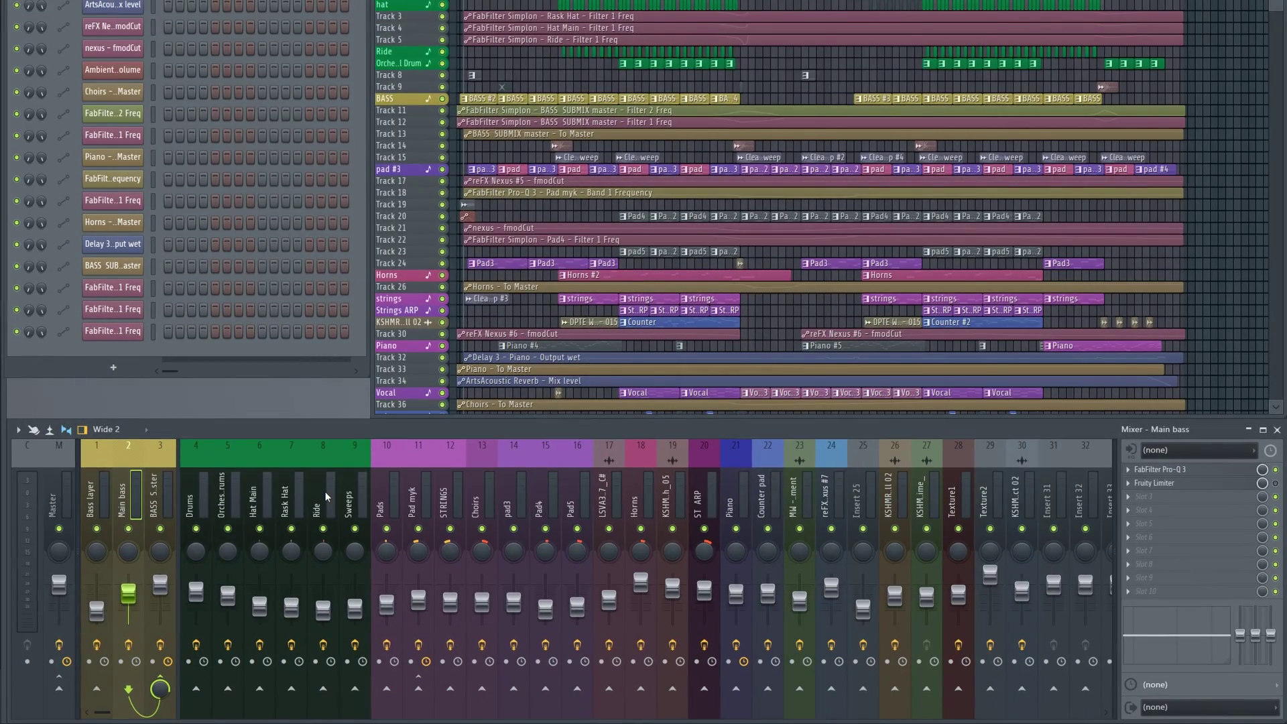
Select all mixer tracks and toggle their record-arm off and back on together.
{"action": "key", "text": "ctrl+a"}
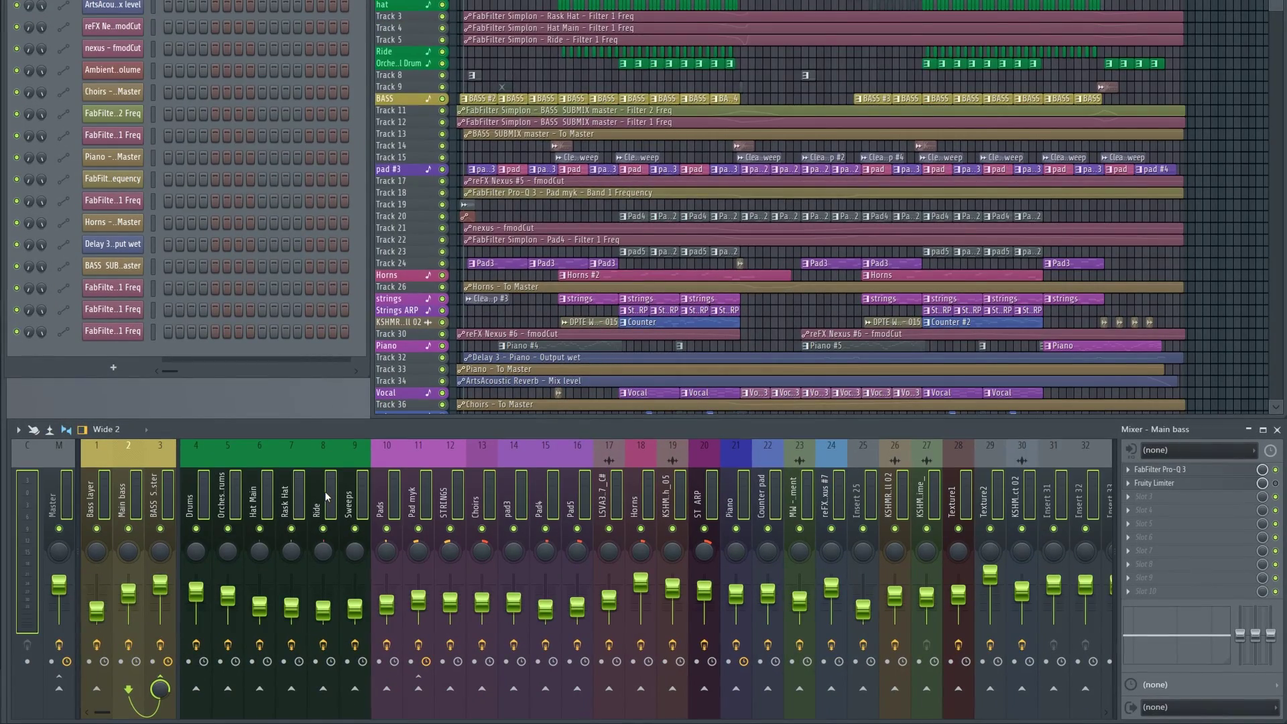
{"action": "left_click", "coordinate": [228, 645]}
{"action": "left_click", "coordinate": [228, 645]}
Change the mixer selection from Bass layer to Drums–Sweeps, ending on only the Ride track.
{"action": "scroll", "coordinate": [581, 500], "scroll_direction": "right", "scroll_amount": 5}
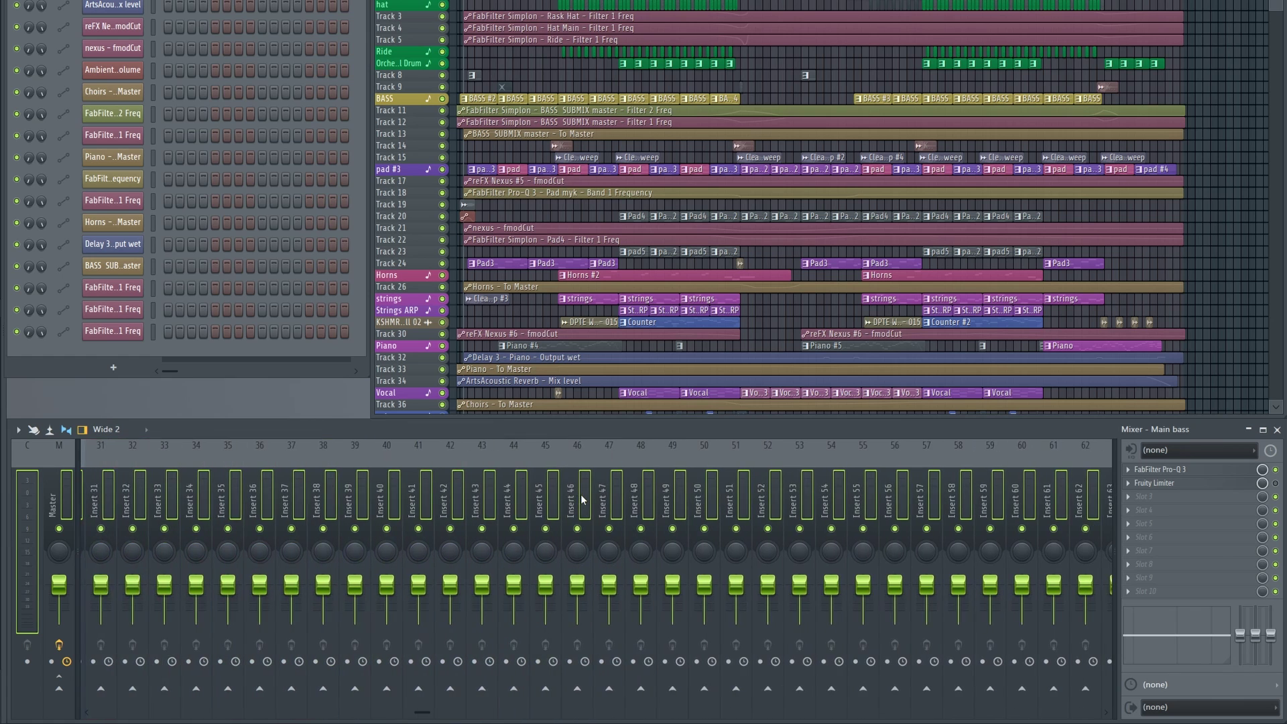
{"action": "scroll", "coordinate": [582, 499], "scroll_direction": "left", "scroll_amount": 5}
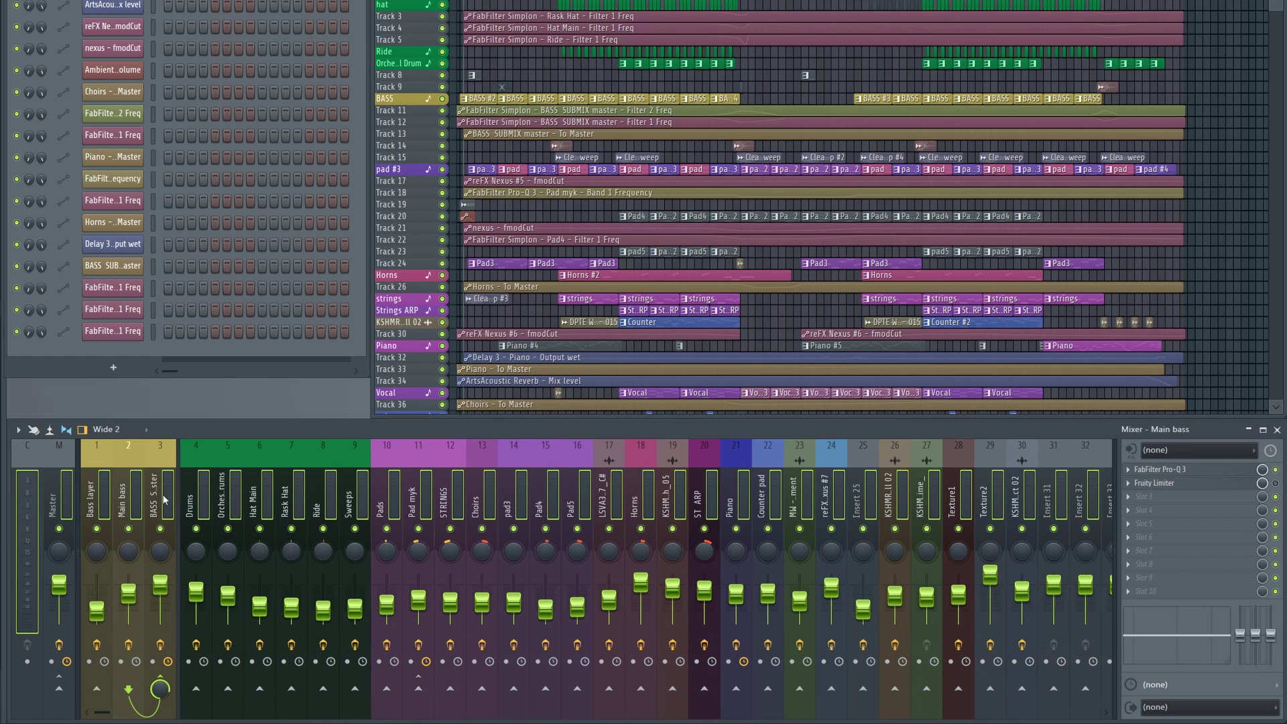
{"action": "left_click", "coordinate": [99, 501]}
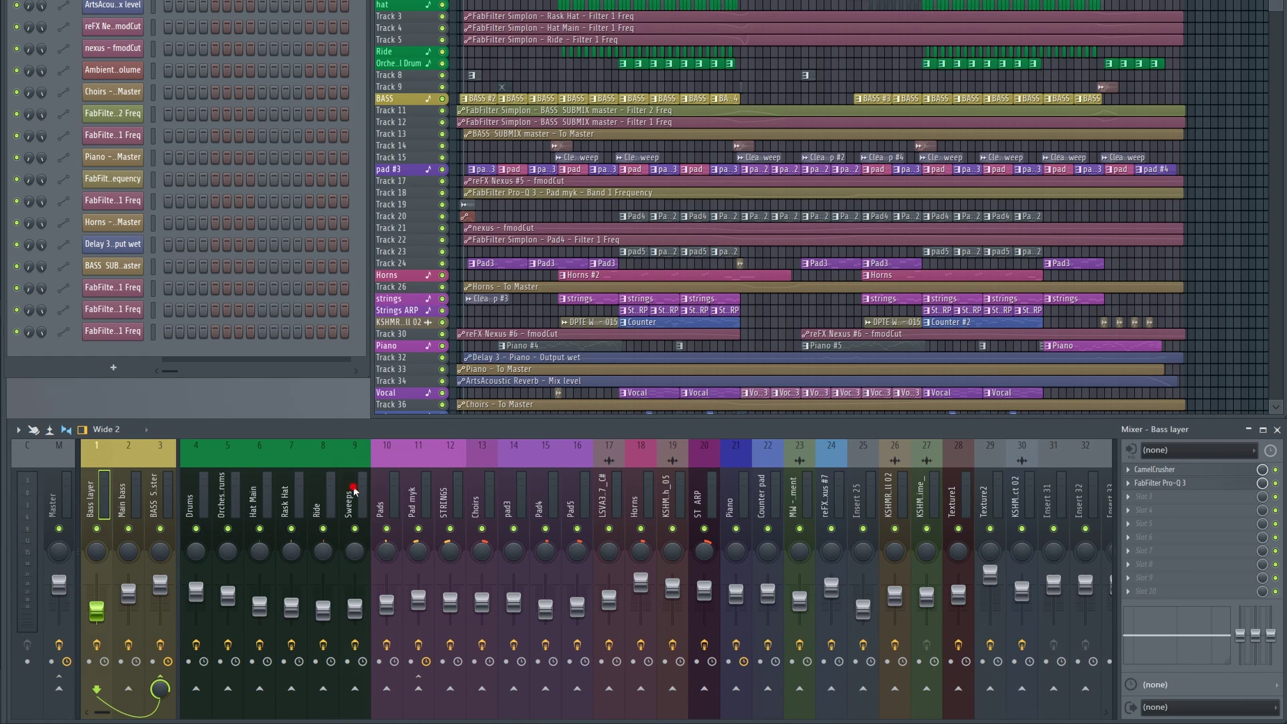
{"action": "left_click_drag", "start_coordinate": [354, 491], "coordinate": [196, 493]}
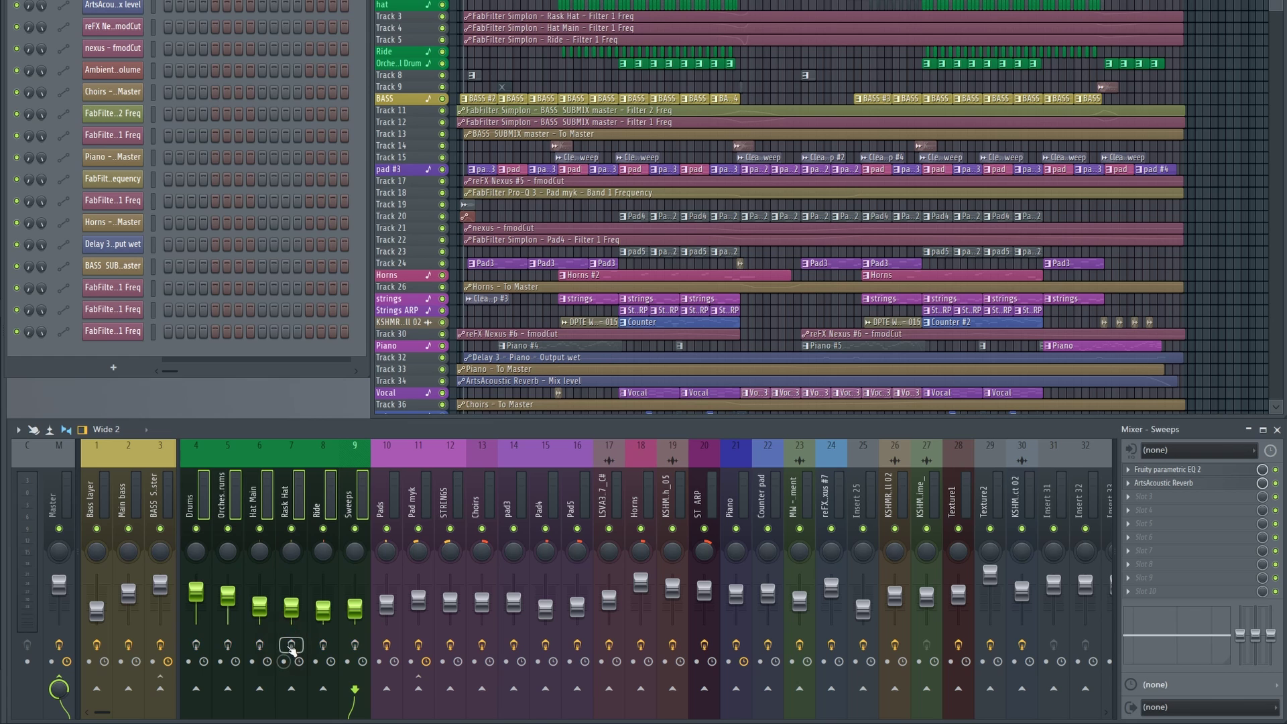
{"action": "left_click", "coordinate": [321, 498]}
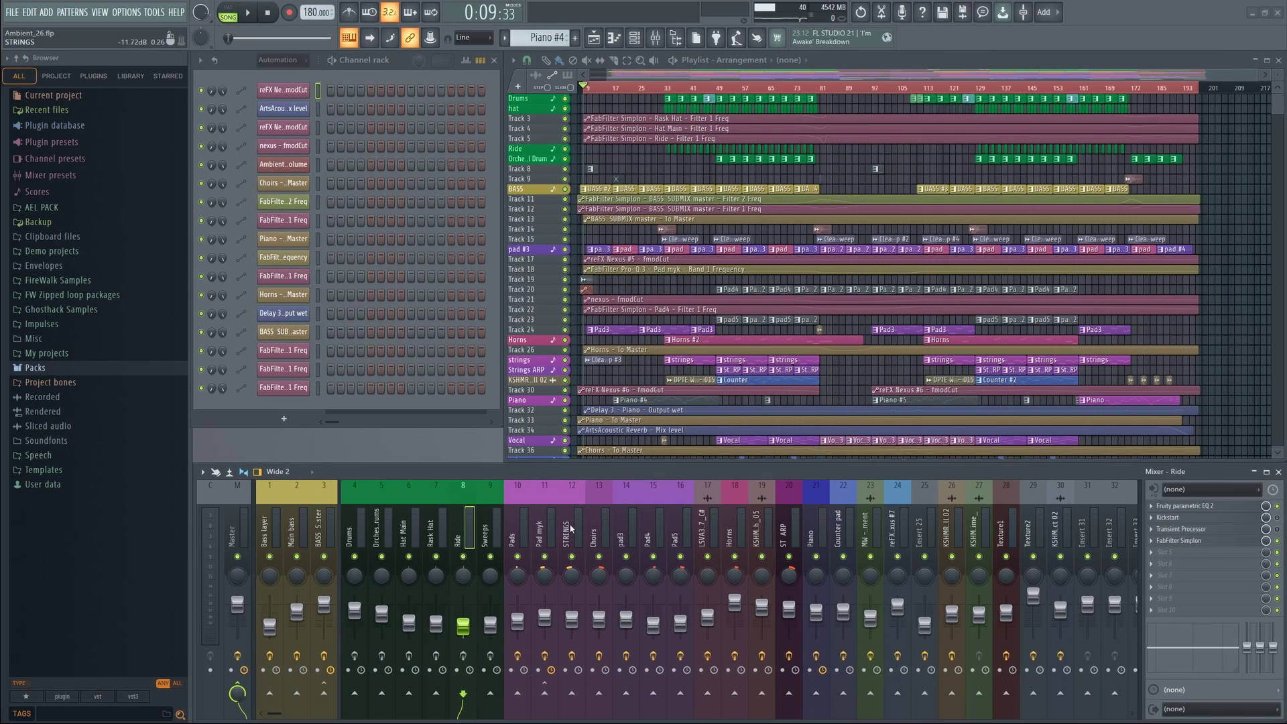
On the Pad myk track, set LuxeVerb's Sidechain to Drums and its Envelope mode to WET.
{"action": "left_click", "coordinate": [417, 490]}
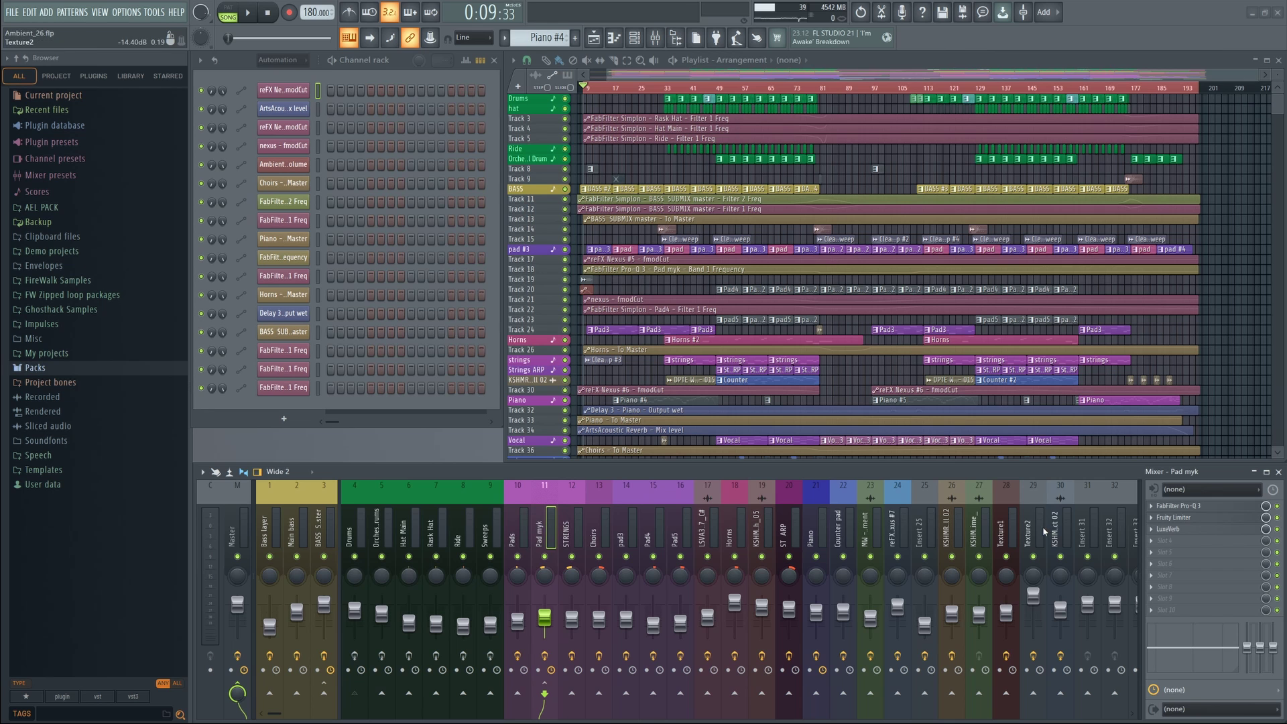
{"action": "left_click", "coordinate": [1174, 529]}
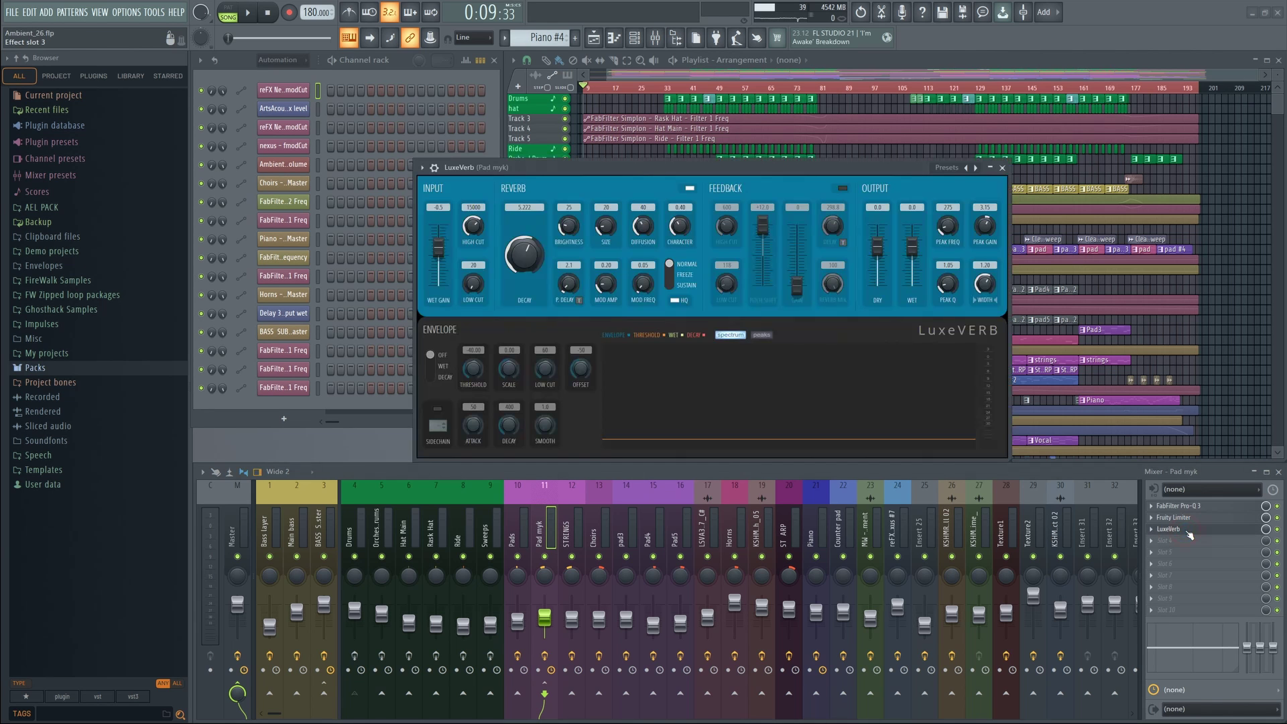
{"action": "left_click_drag", "start_coordinate": [737, 173], "coordinate": [852, 131]}
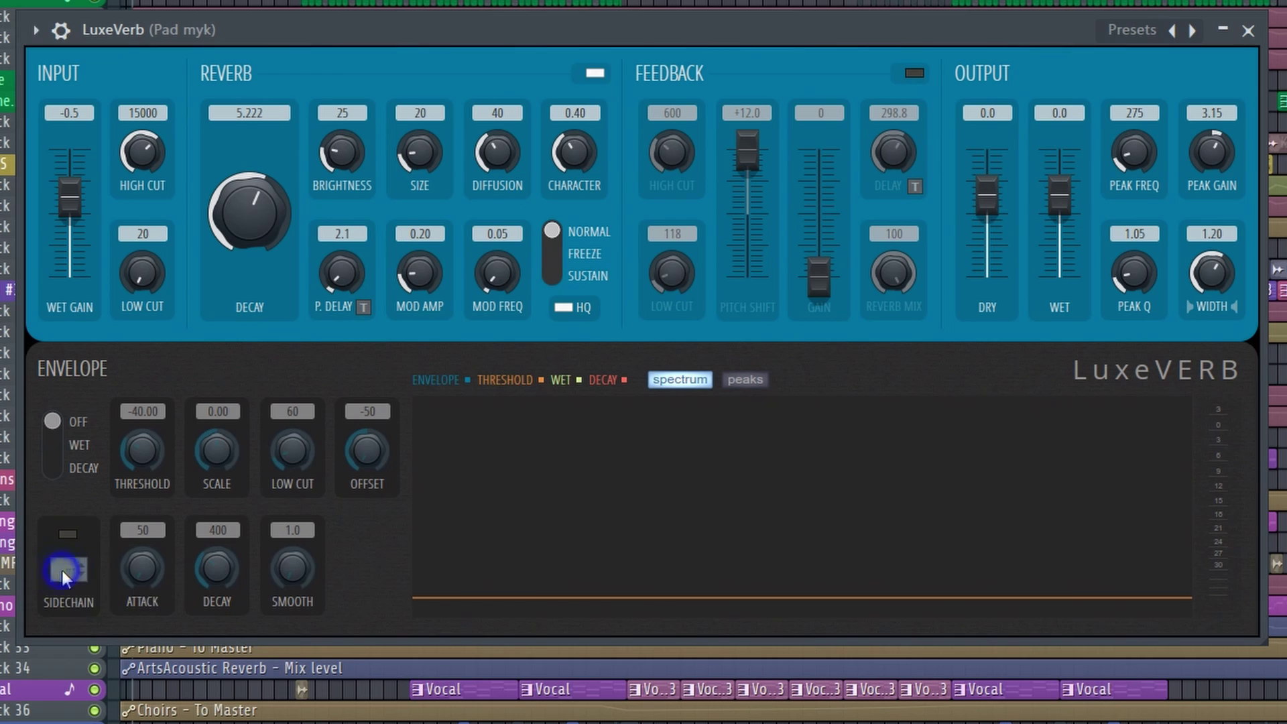
{"action": "left_click", "coordinate": [552, 383]}
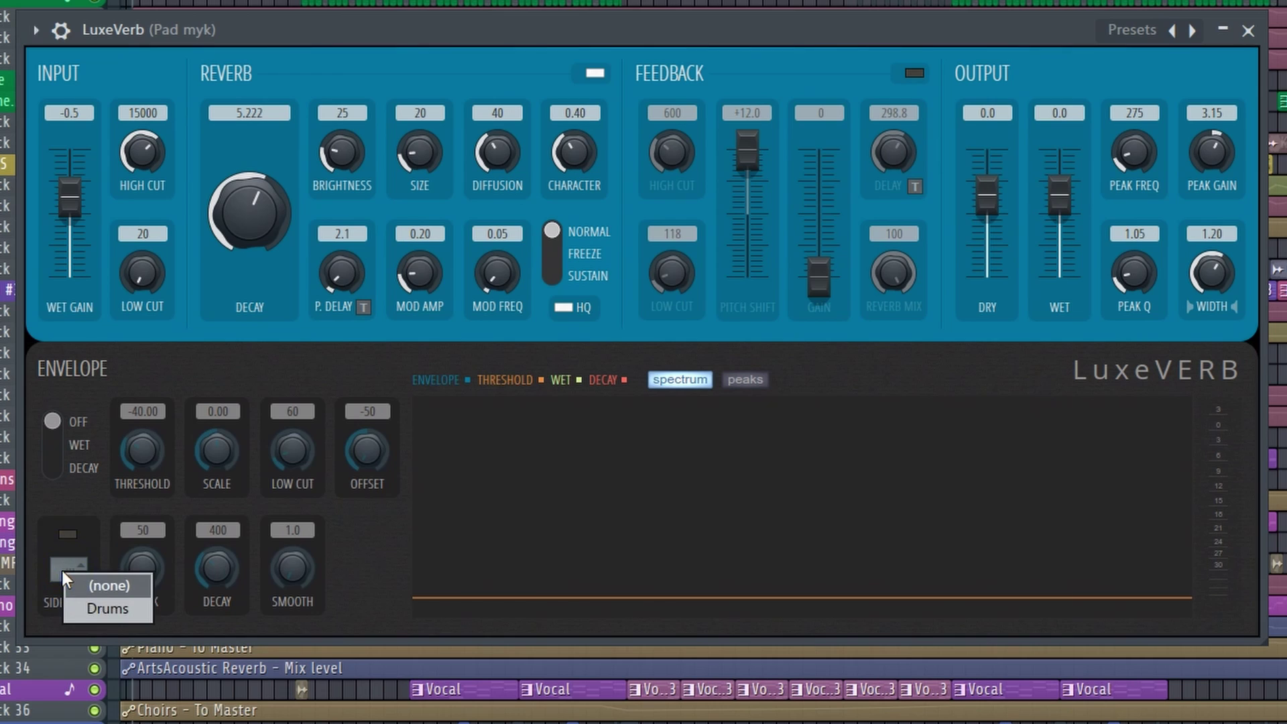
{"action": "left_click", "coordinate": [112, 608]}
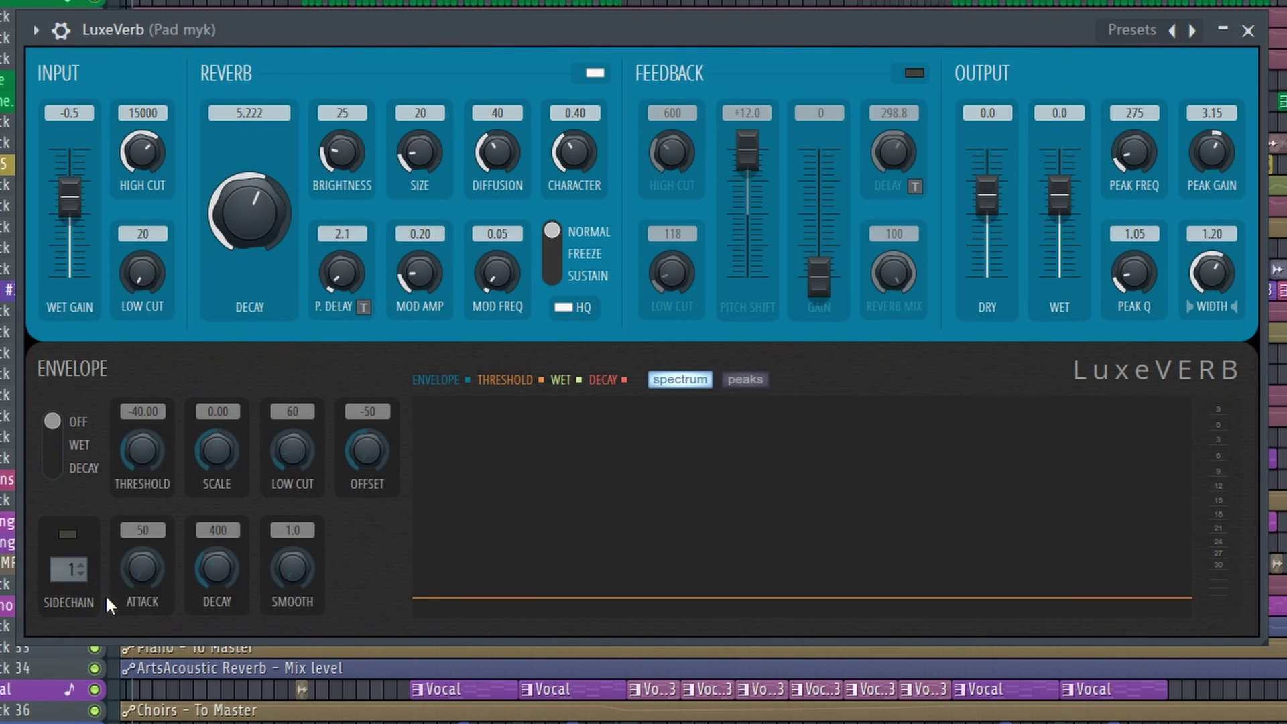
{"action": "left_click", "coordinate": [54, 444]}
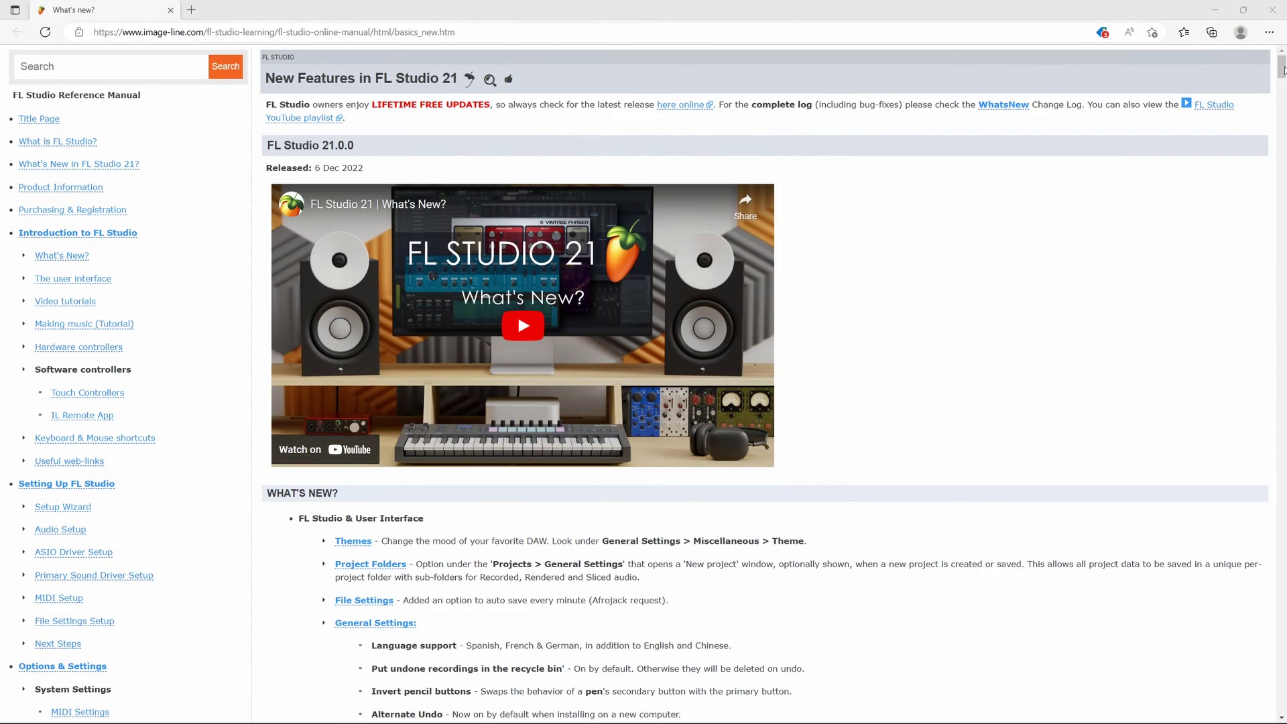
Scroll the What's New page down through the Playlist, Automation and New Plugins sections.
{"action": "left_click_drag", "start_coordinate": [1281, 67], "coordinate": [1281, 81]}
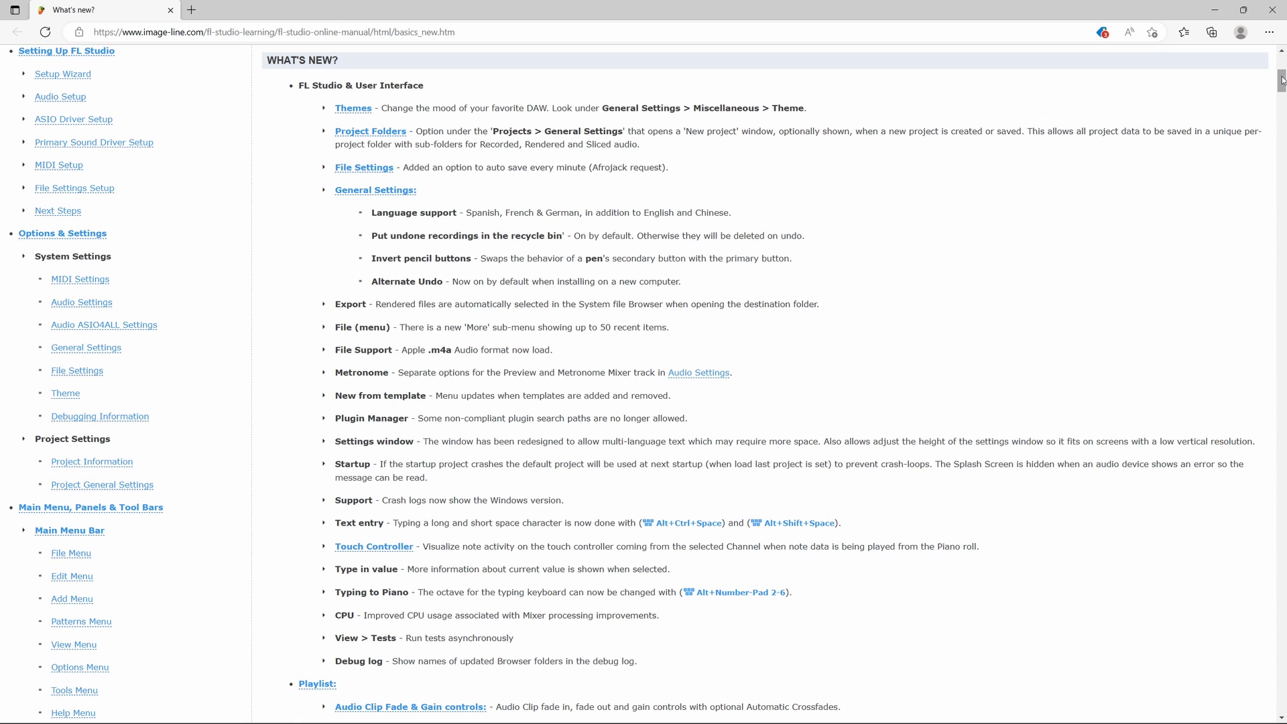
{"action": "left_click_drag", "start_coordinate": [1282, 82], "coordinate": [1282, 104]}
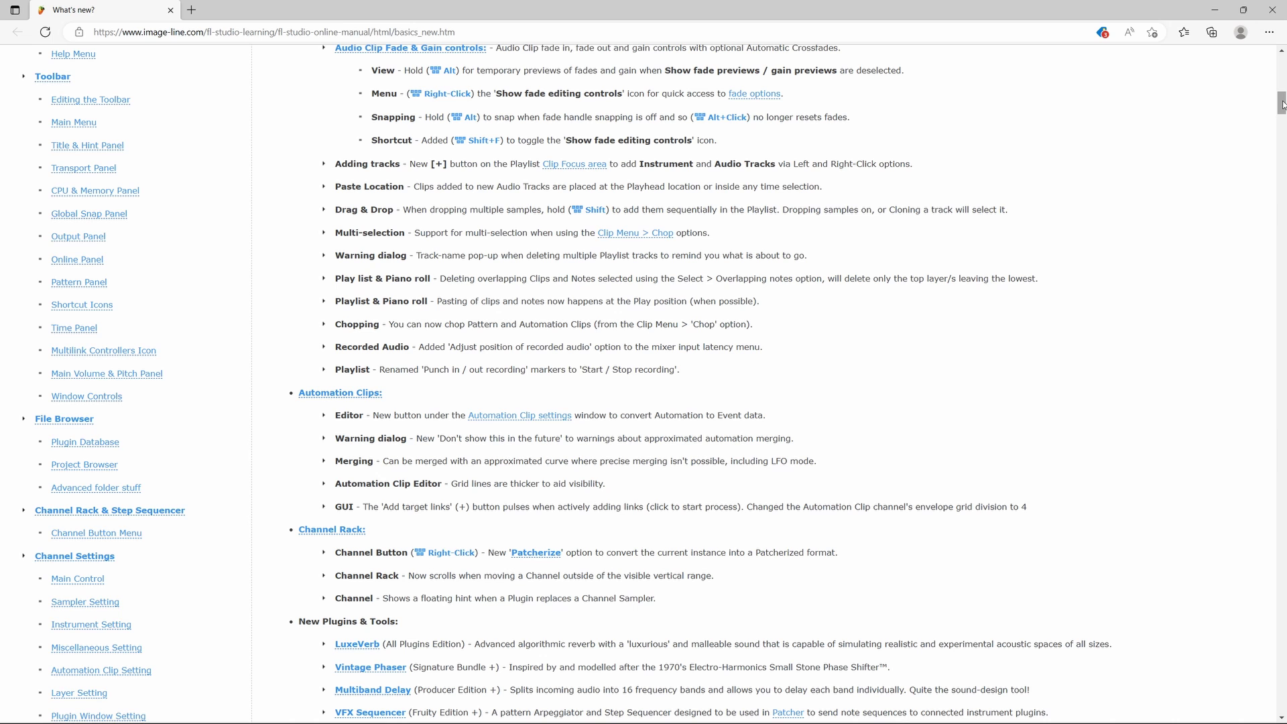
{"action": "left_click_drag", "start_coordinate": [1282, 104], "coordinate": [1283, 121]}
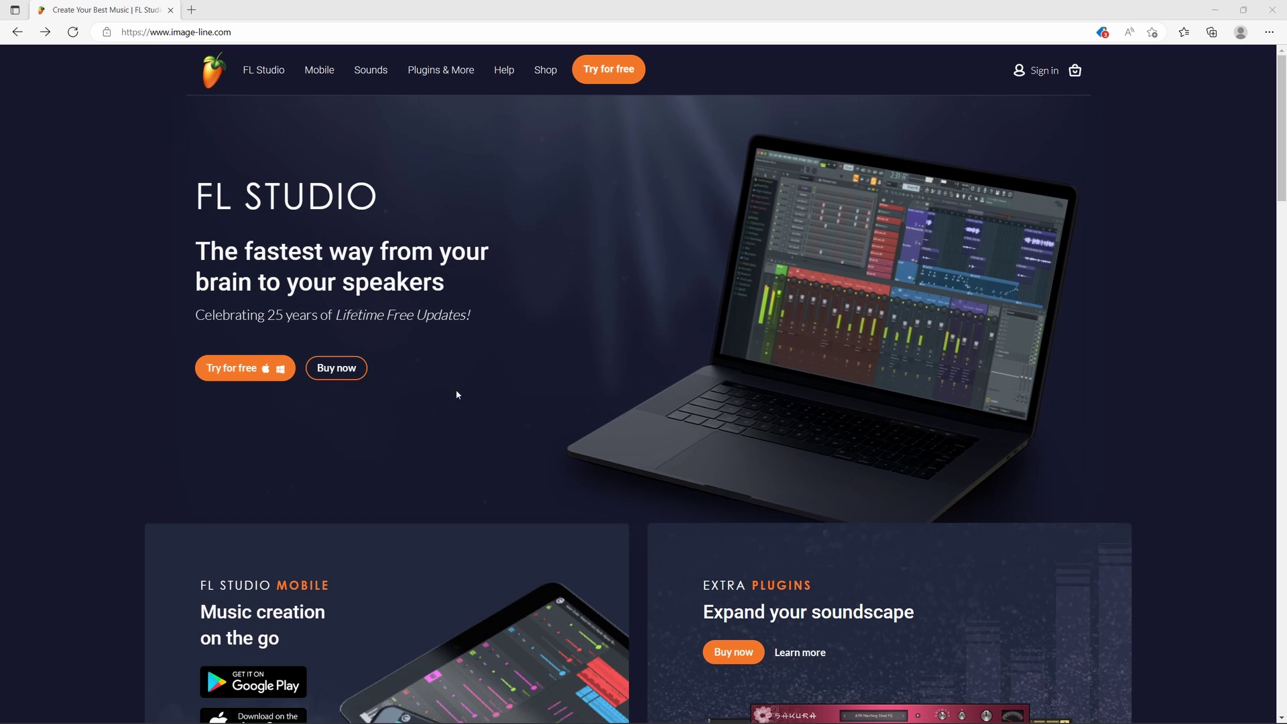
Go to the End Of Year SALE shop and highlight the FL Studio Producer Edition's €149 card.
{"action": "left_click", "coordinate": [312, 380]}
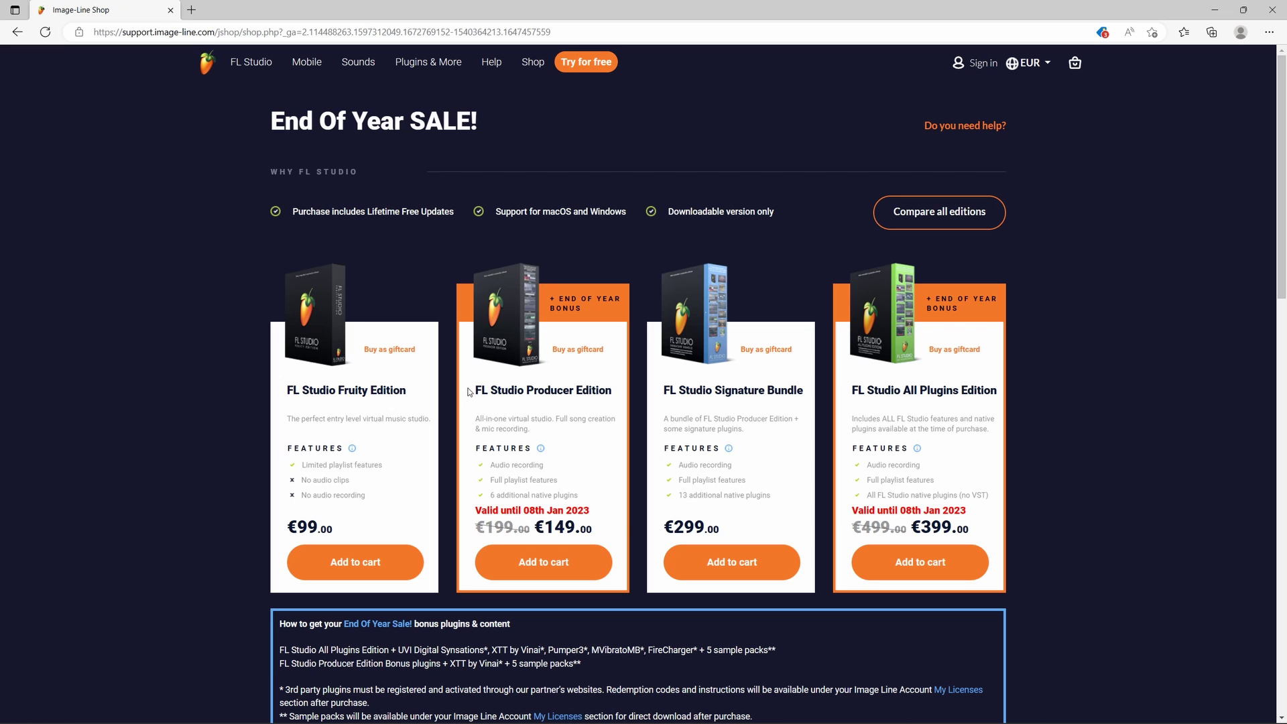
{"action": "mouse_move", "coordinate": [468, 392]}
{"action": "left_mouse_down"}
{"action": "mouse_move", "coordinate": [551, 407]}
{"action": "mouse_move", "coordinate": [621, 509]}
{"action": "mouse_move", "coordinate": [603, 394]}
{"action": "mouse_move", "coordinate": [467, 394]}
{"action": "left_mouse_up"}
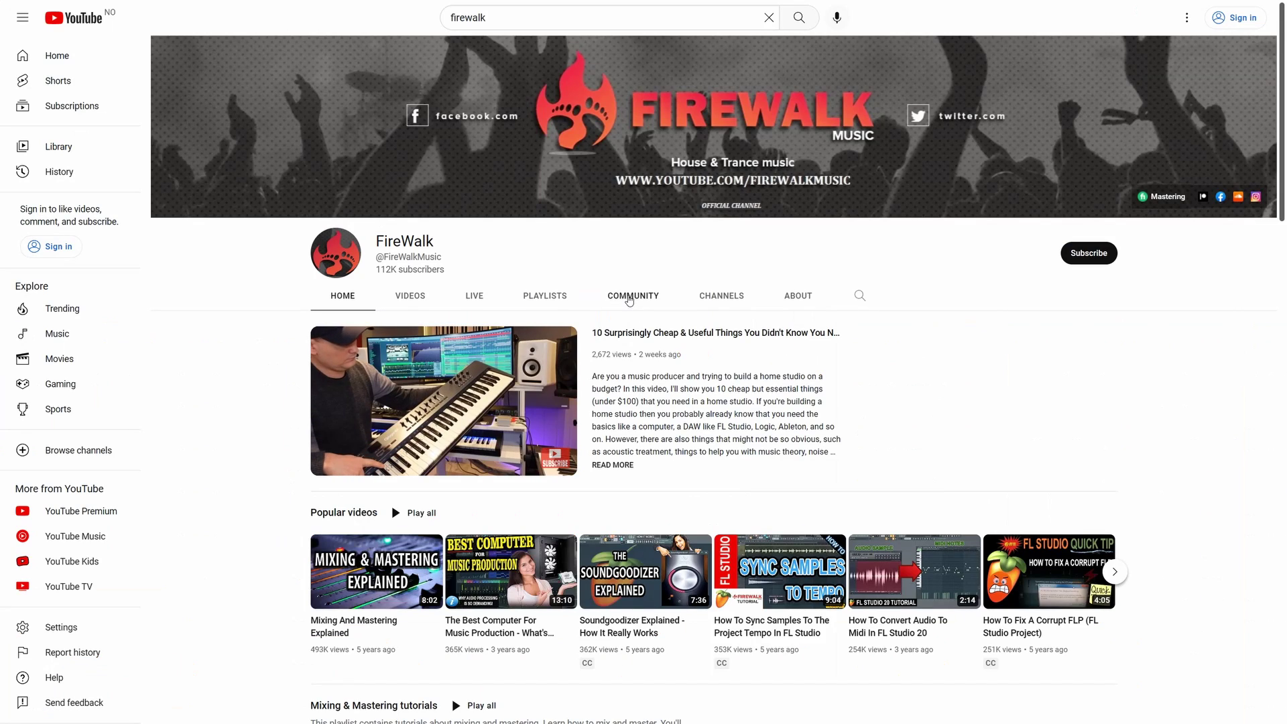
View the channel's Community posts, then expand the creator's 'Thanks! Much appreciated' reply under a video comment.
{"action": "left_click", "coordinate": [630, 300]}
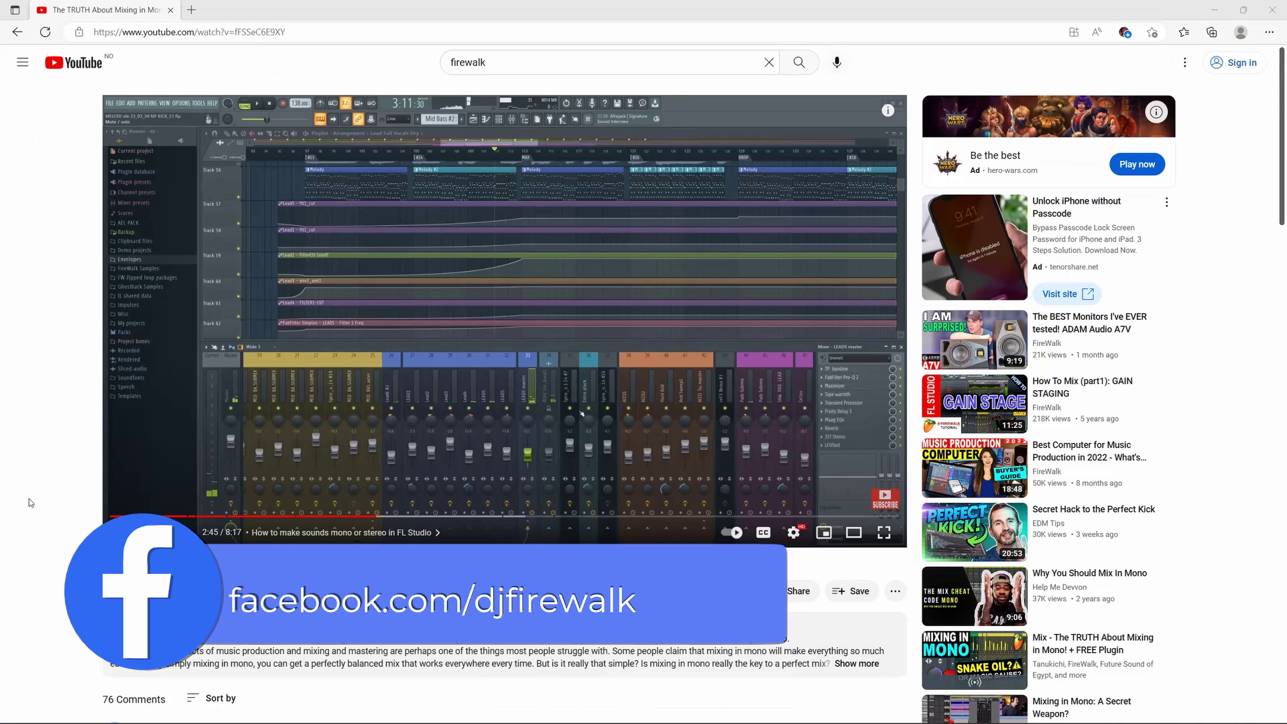
{"action": "scroll", "coordinate": [29, 503], "scroll_direction": "down", "scroll_amount": 9}
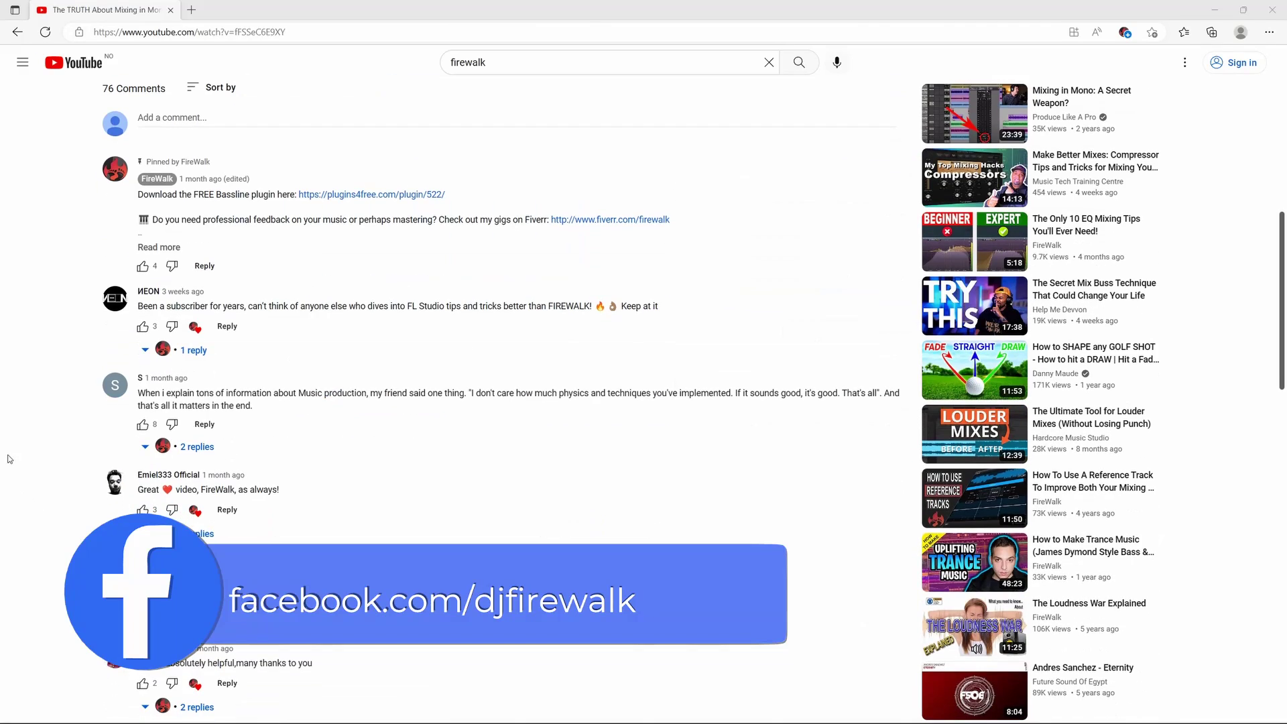
{"action": "left_click", "coordinate": [194, 351]}
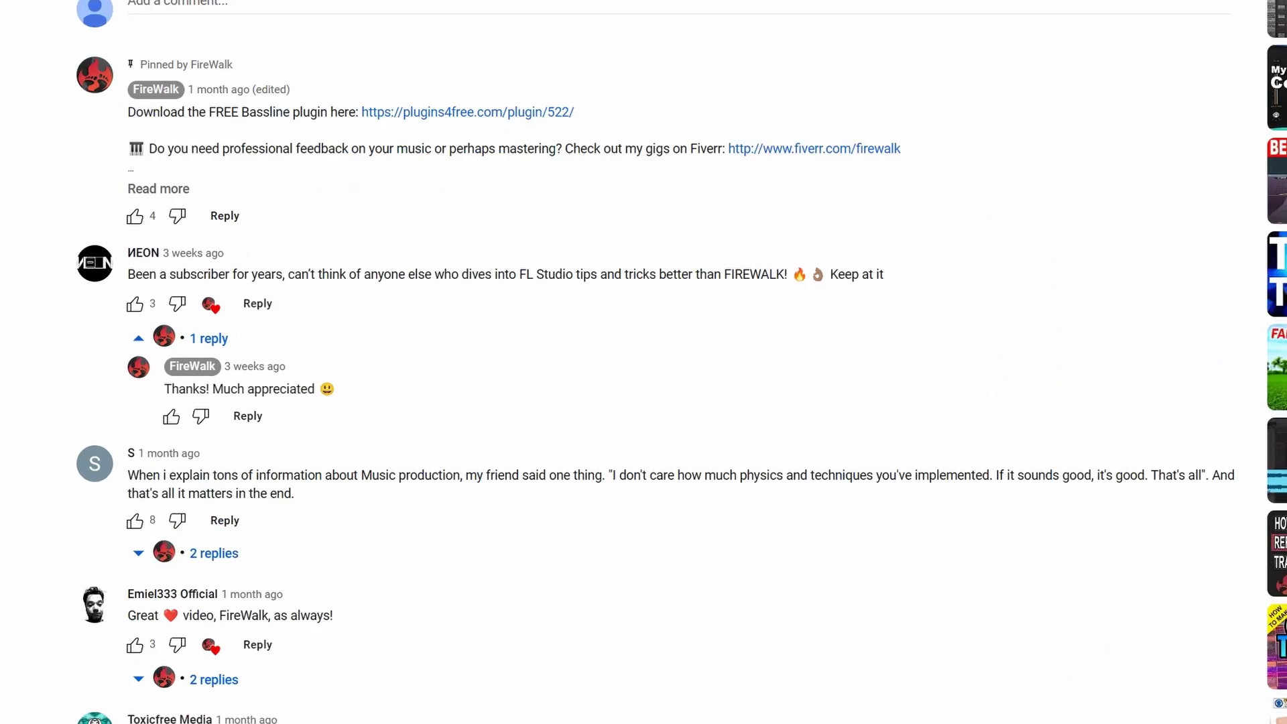